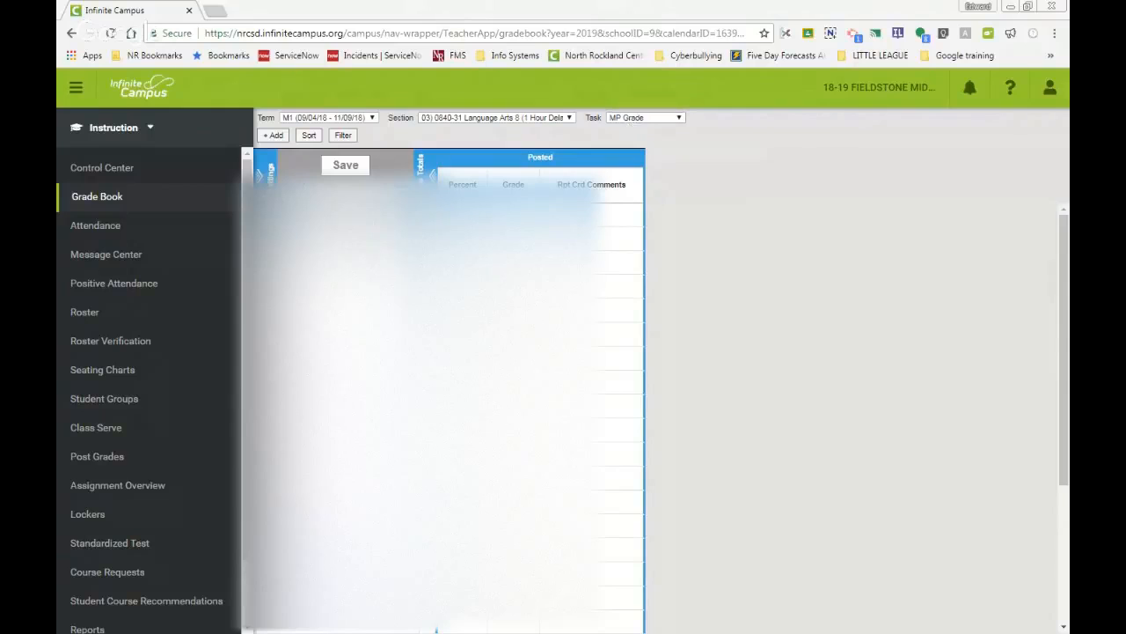
Step: Open the gradebook settings and the Grade Calc Options, continuing past the record-processing notice
{"action": "left_click", "coordinate": [266, 176]}
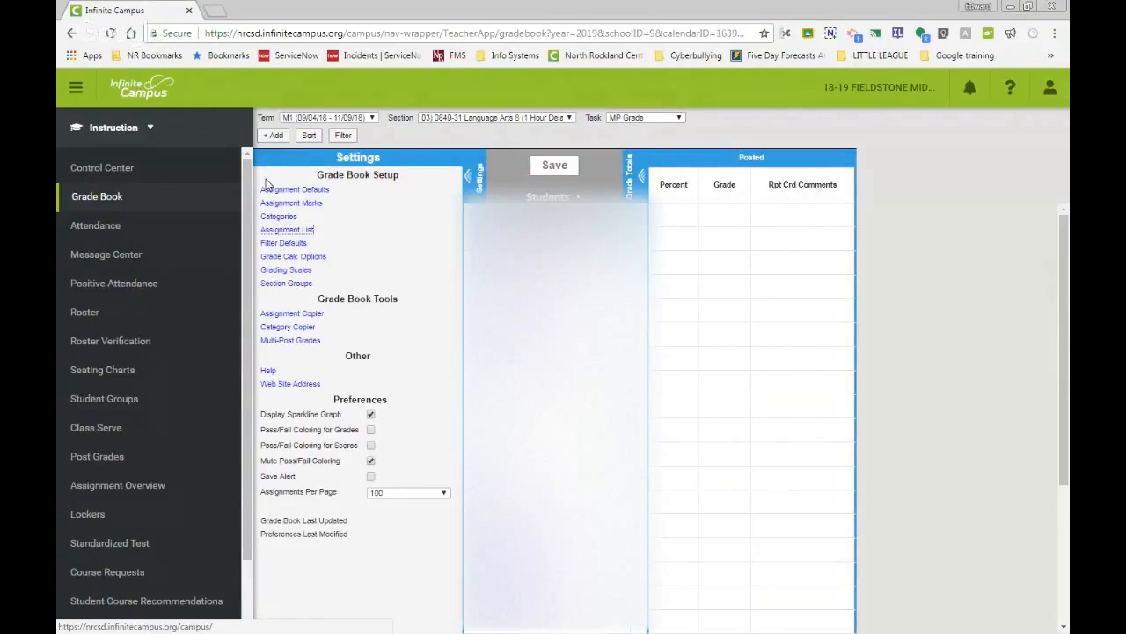
{"action": "left_click", "coordinate": [299, 256]}
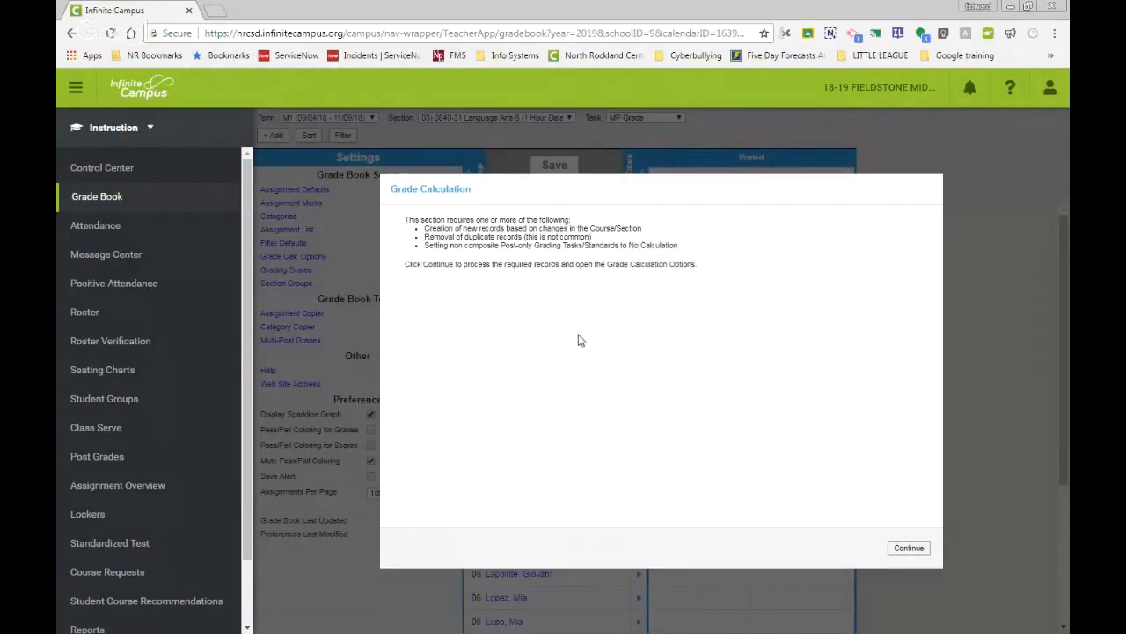
{"action": "left_click", "coordinate": [907, 548]}
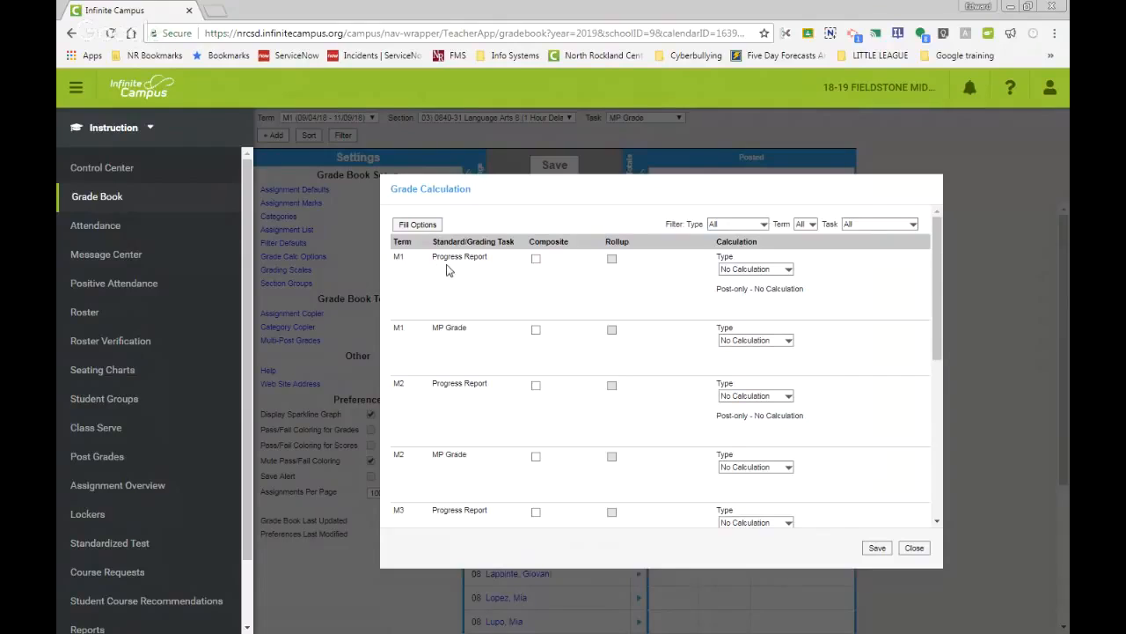
Step: Filter the grade calculation list to show only the MP Grade task
{"action": "scroll", "coordinate": [470, 293], "scroll_direction": "down", "scroll_amount": 3}
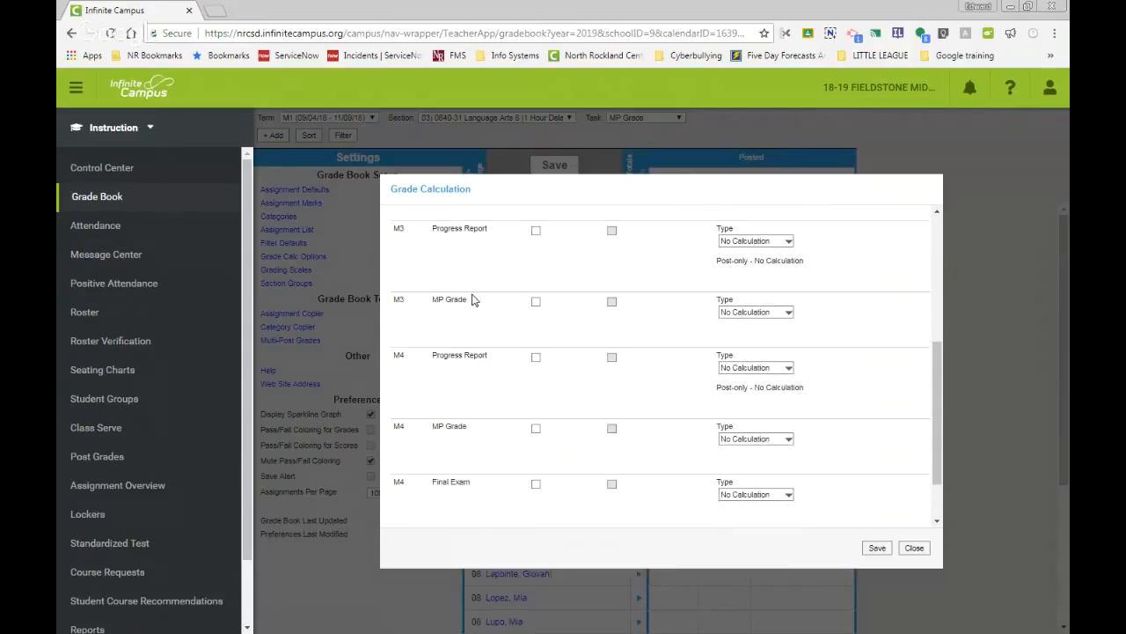
{"action": "scroll", "coordinate": [471, 300], "scroll_direction": "up", "scroll_amount": 5}
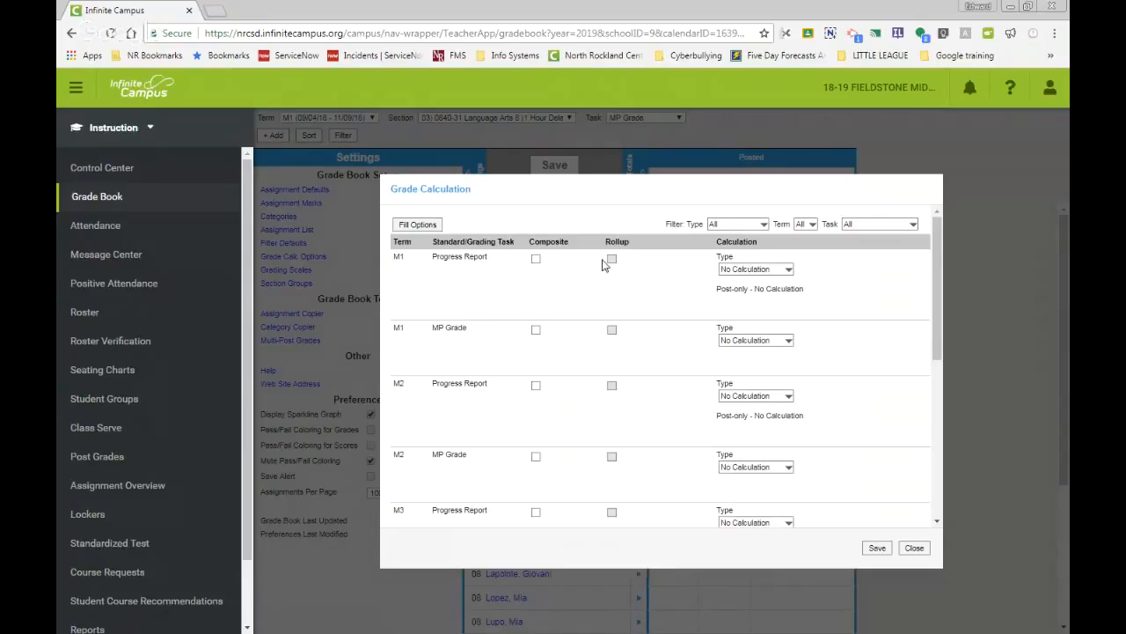
{"action": "left_click", "coordinate": [734, 225]}
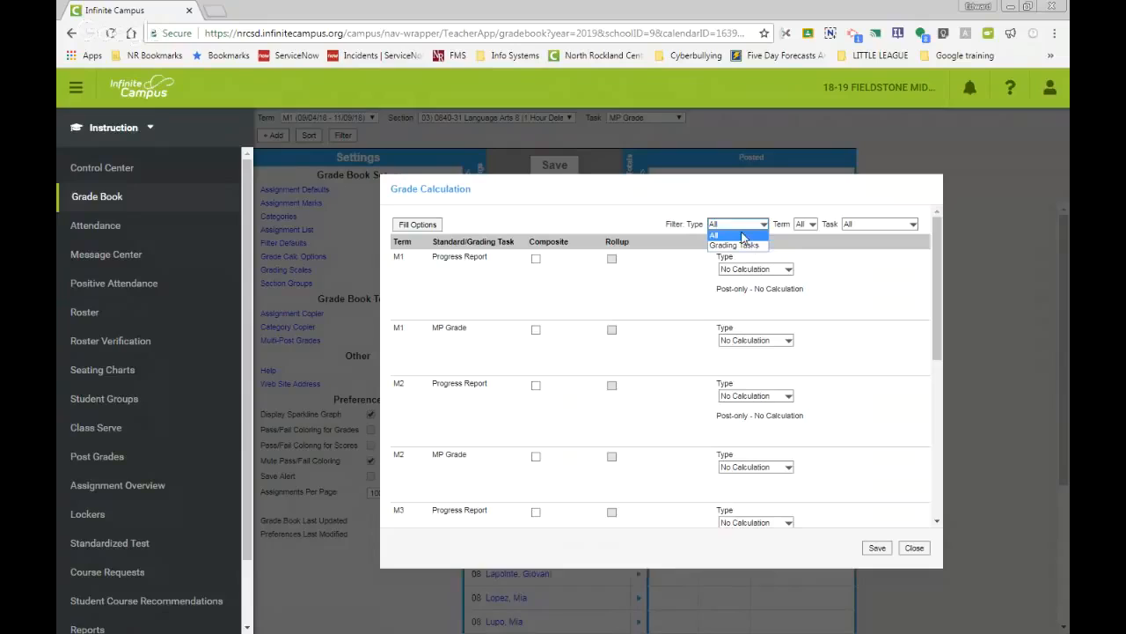
{"action": "left_click", "coordinate": [806, 224]}
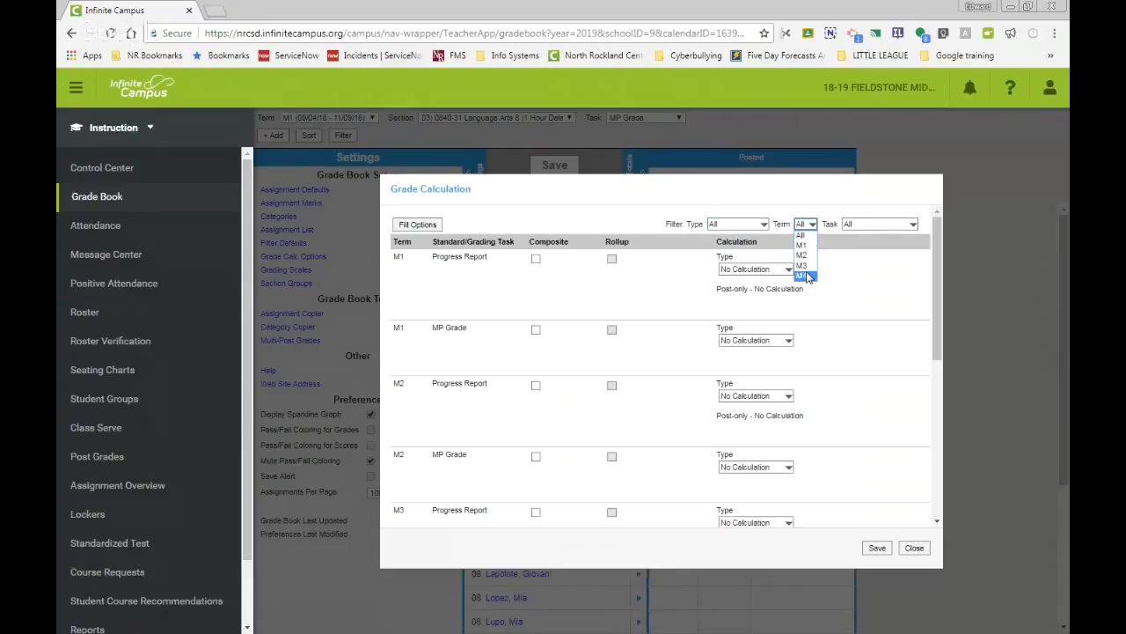
{"action": "left_click", "coordinate": [868, 222]}
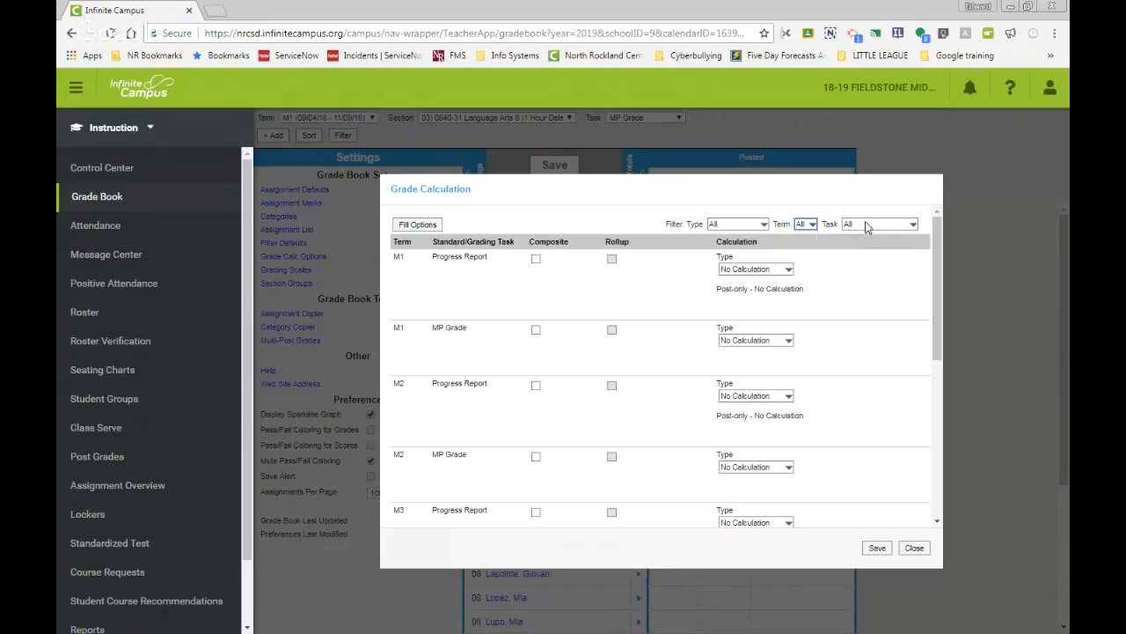
{"action": "left_click", "coordinate": [867, 226]}
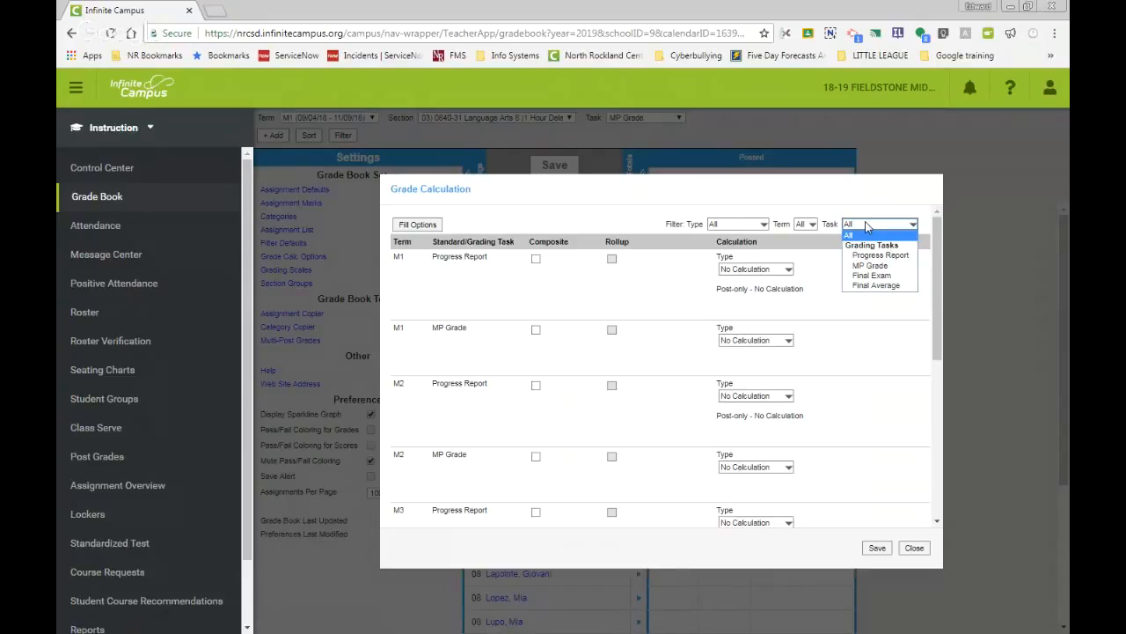
{"action": "left_click", "coordinate": [871, 266]}
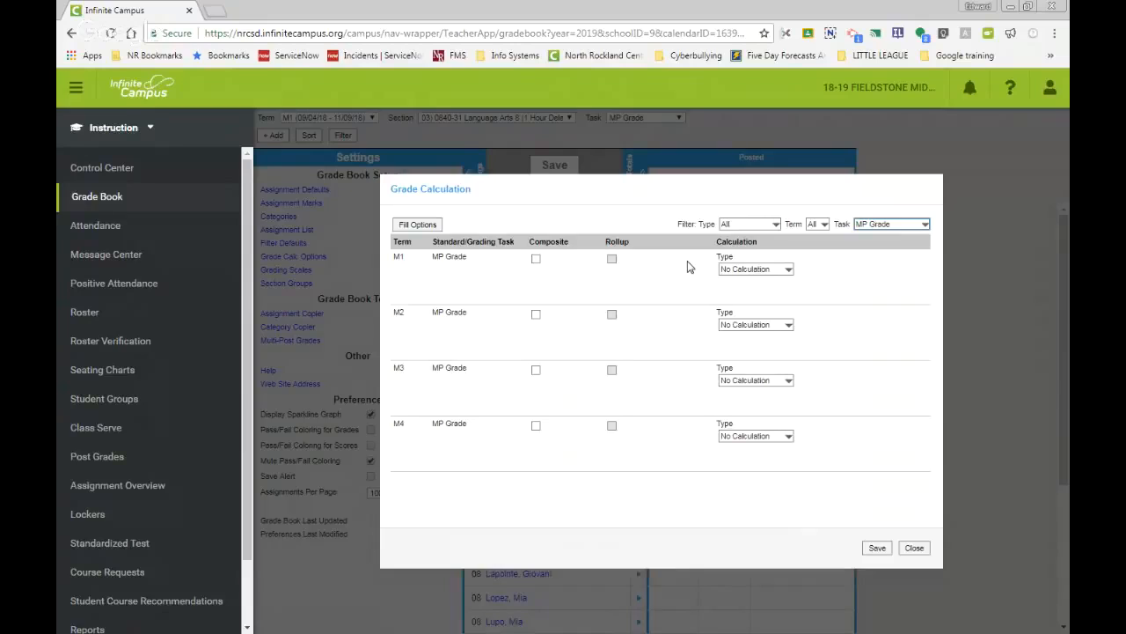
Step: Set the M1 MP Grade calculation to In Progress Grade with the Numeric grading scale
{"action": "left_click", "coordinate": [788, 270]}
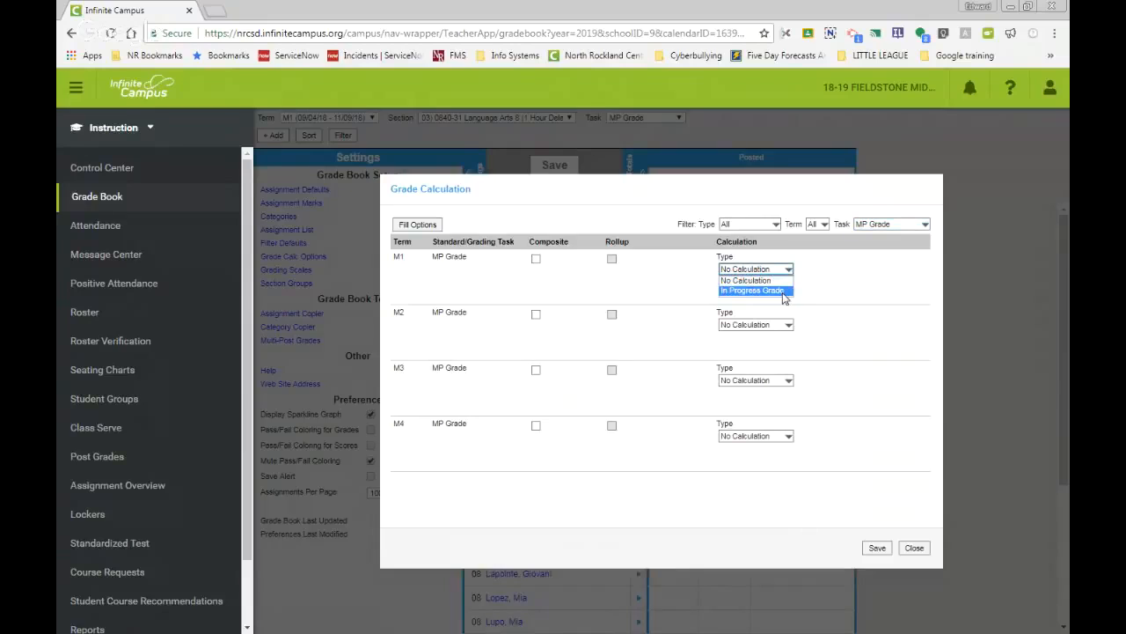
{"action": "left_click", "coordinate": [782, 292]}
{"action": "left_click", "coordinate": [785, 301]}
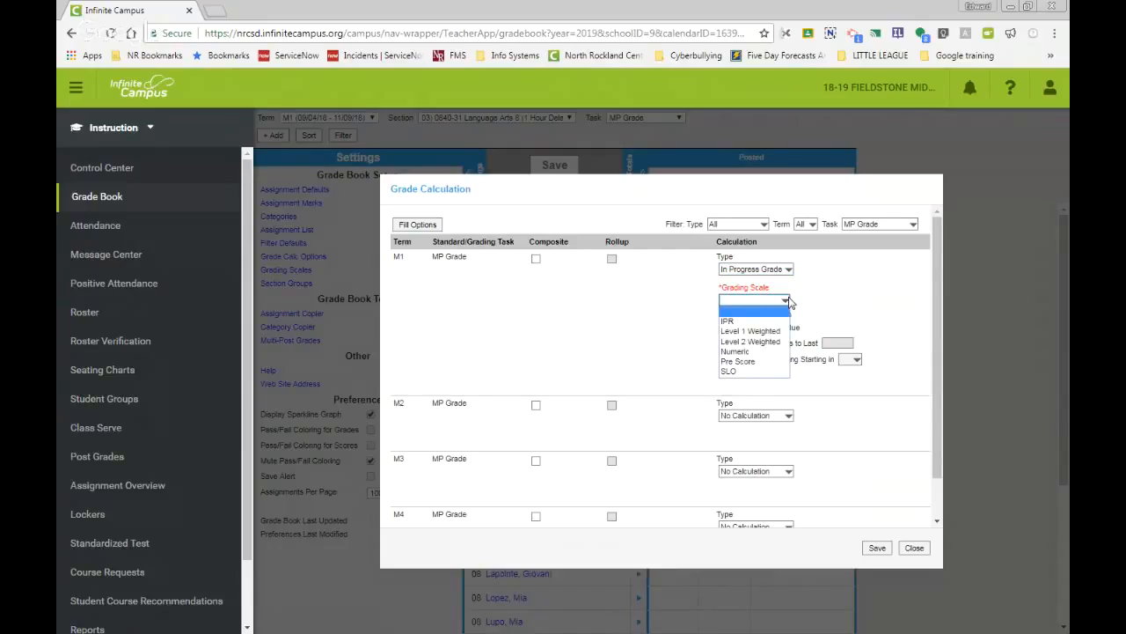
{"action": "left_click", "coordinate": [740, 352]}
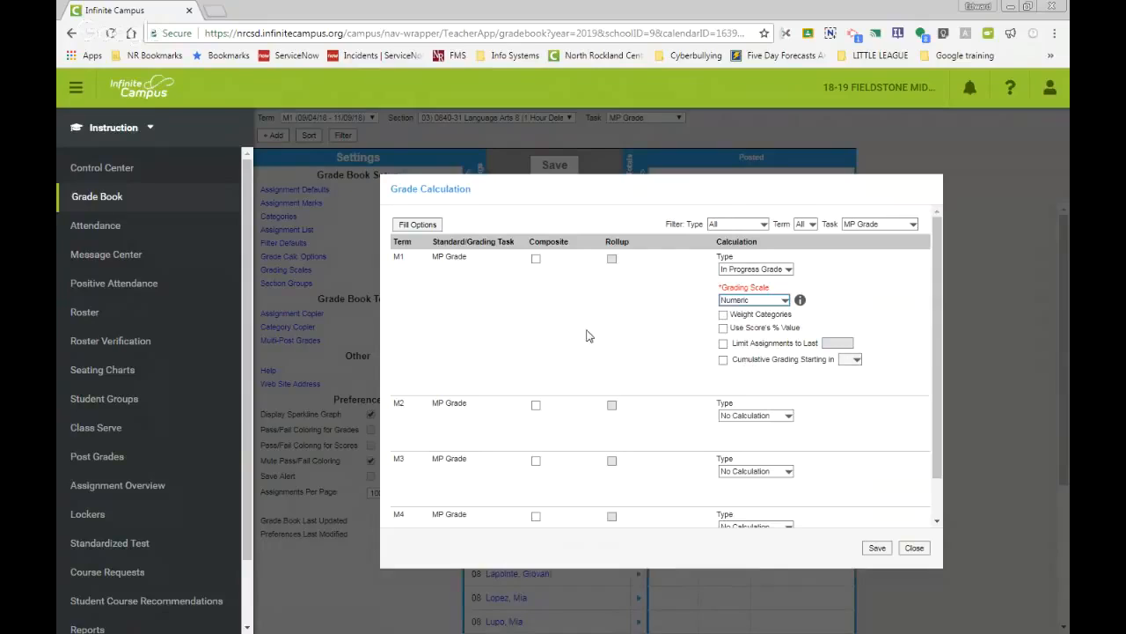
Step: Set the M2 MP Grade calculation to In Progress Grade with the Numeric grading scale
{"action": "left_click", "coordinate": [786, 417]}
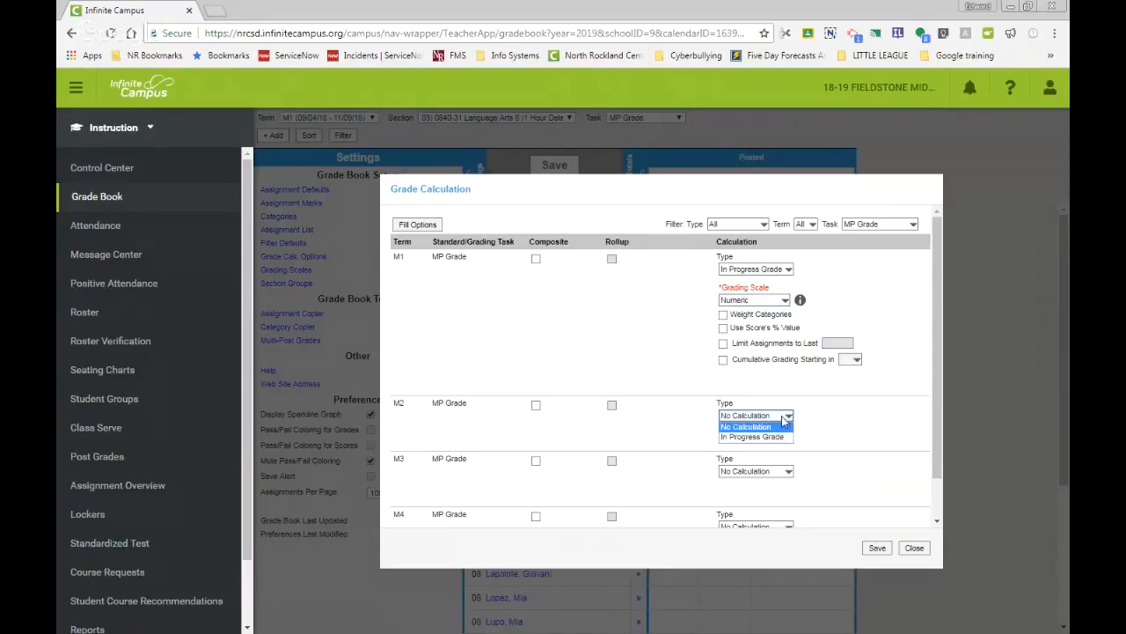
{"action": "left_click", "coordinate": [781, 440]}
{"action": "left_click", "coordinate": [786, 448]}
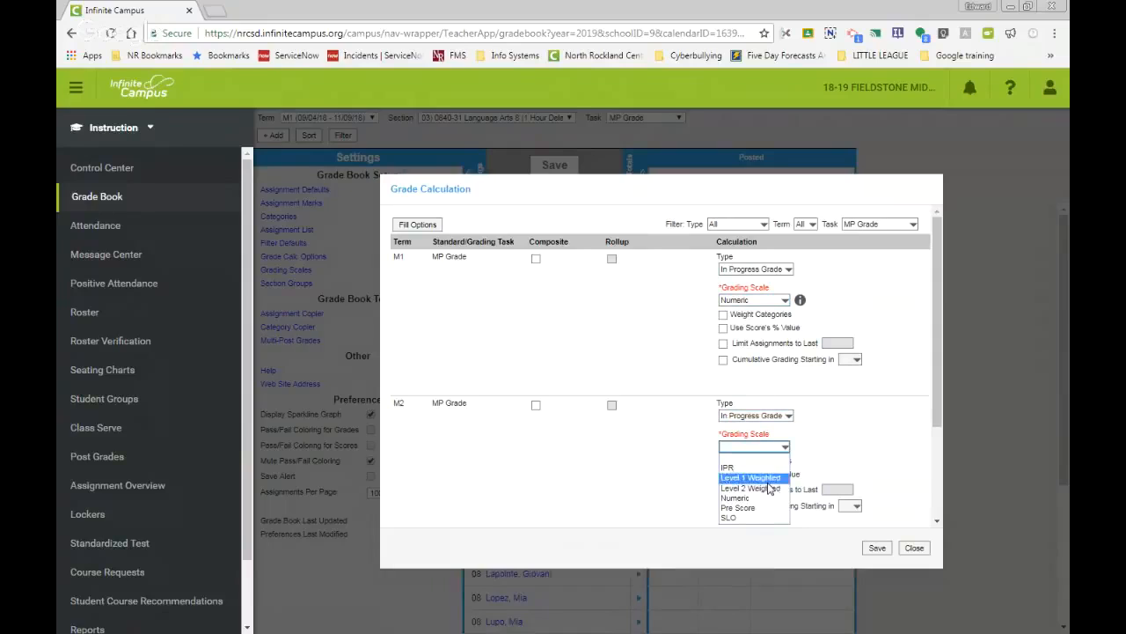
{"action": "left_click", "coordinate": [769, 500]}
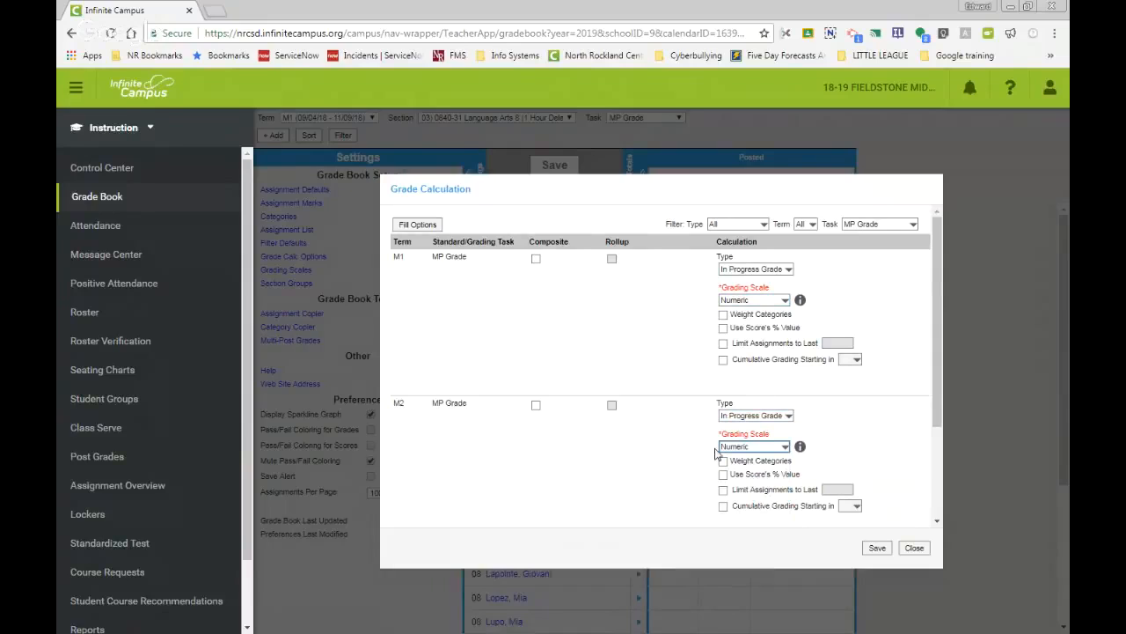
Step: Use Fill Options to apply In Progress Grade with the Numeric grading scale to all MP Grade terms
{"action": "scroll", "coordinate": [704, 458], "scroll_direction": "down", "scroll_amount": 3}
{"action": "scroll", "coordinate": [770, 439], "scroll_direction": "up", "scroll_amount": 5}
{"action": "left_click", "coordinate": [421, 226]}
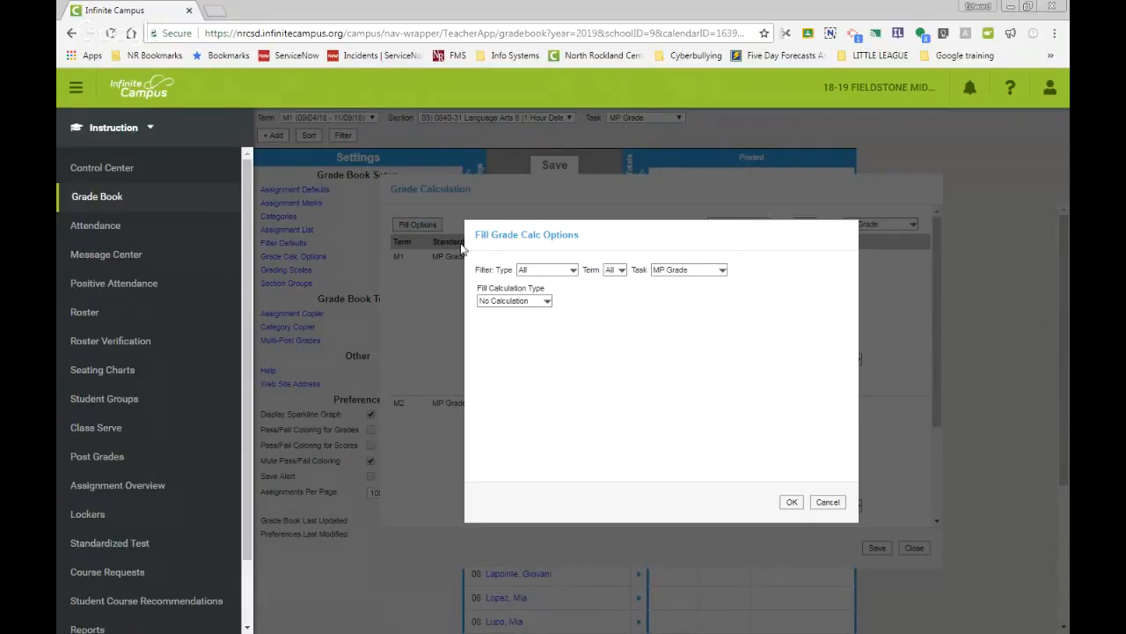
{"action": "left_click", "coordinate": [572, 271]}
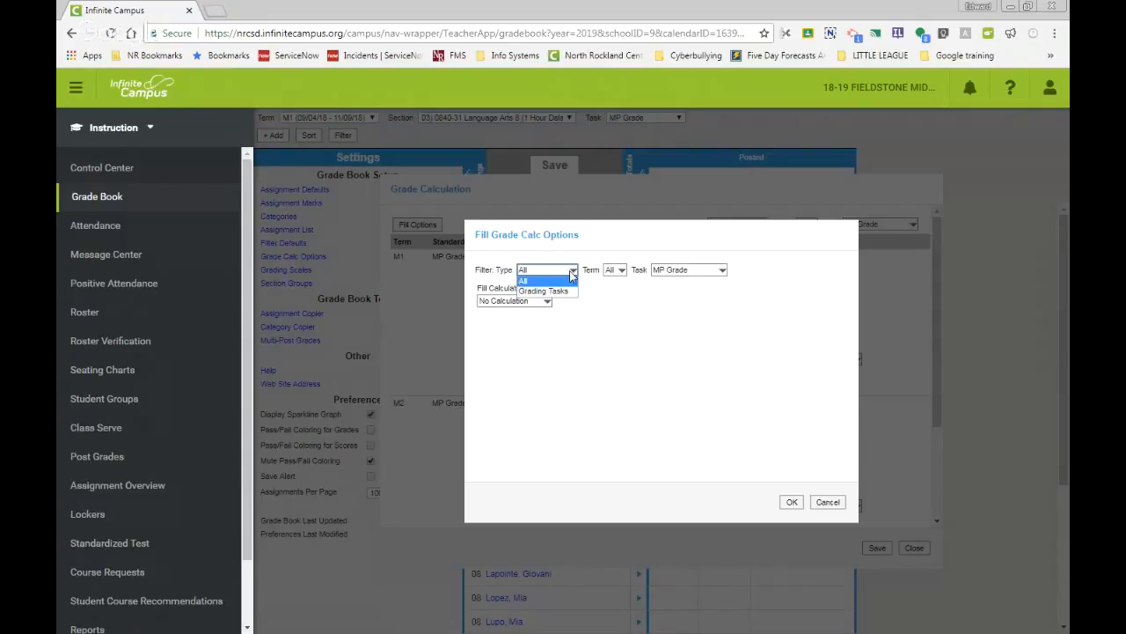
{"action": "left_click", "coordinate": [572, 273]}
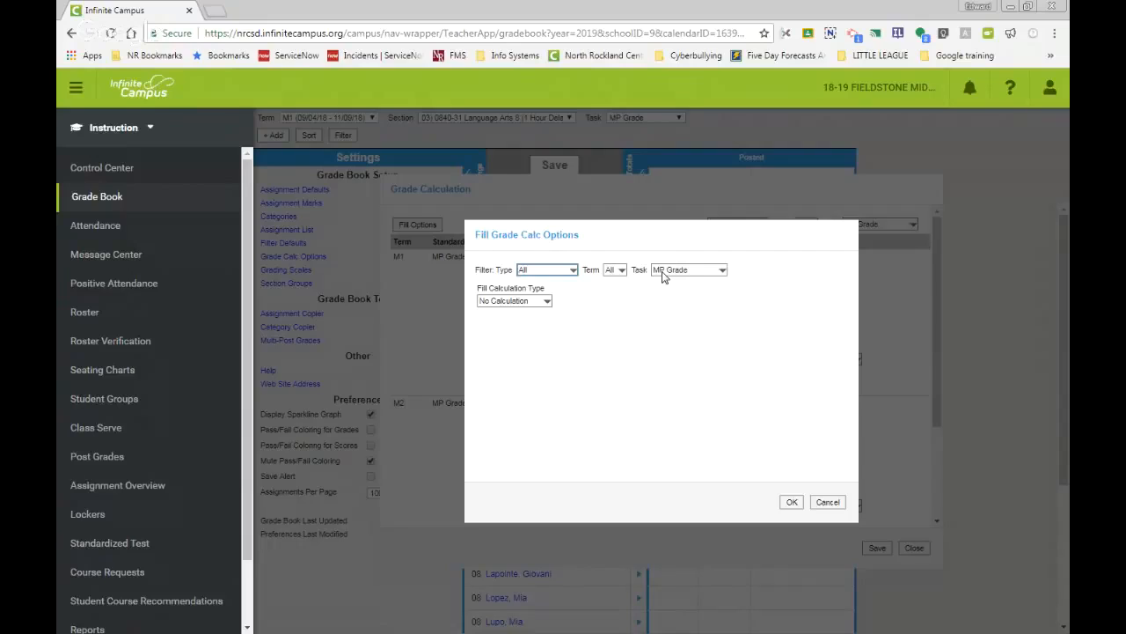
{"action": "left_click", "coordinate": [547, 301]}
{"action": "left_click", "coordinate": [537, 323]}
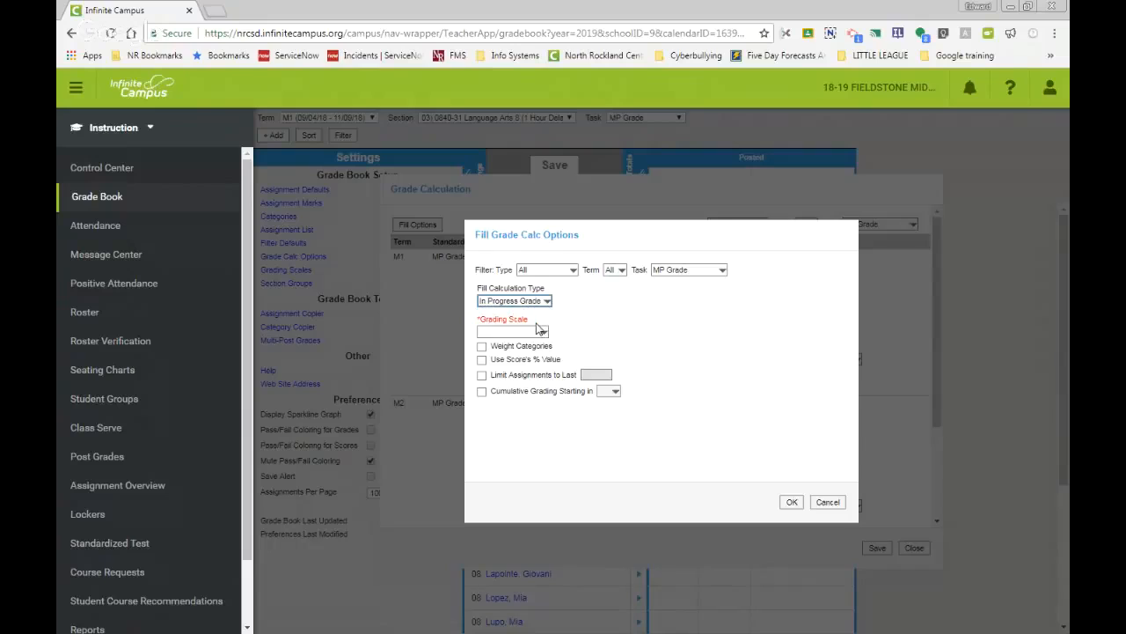
{"action": "left_click", "coordinate": [530, 333]}
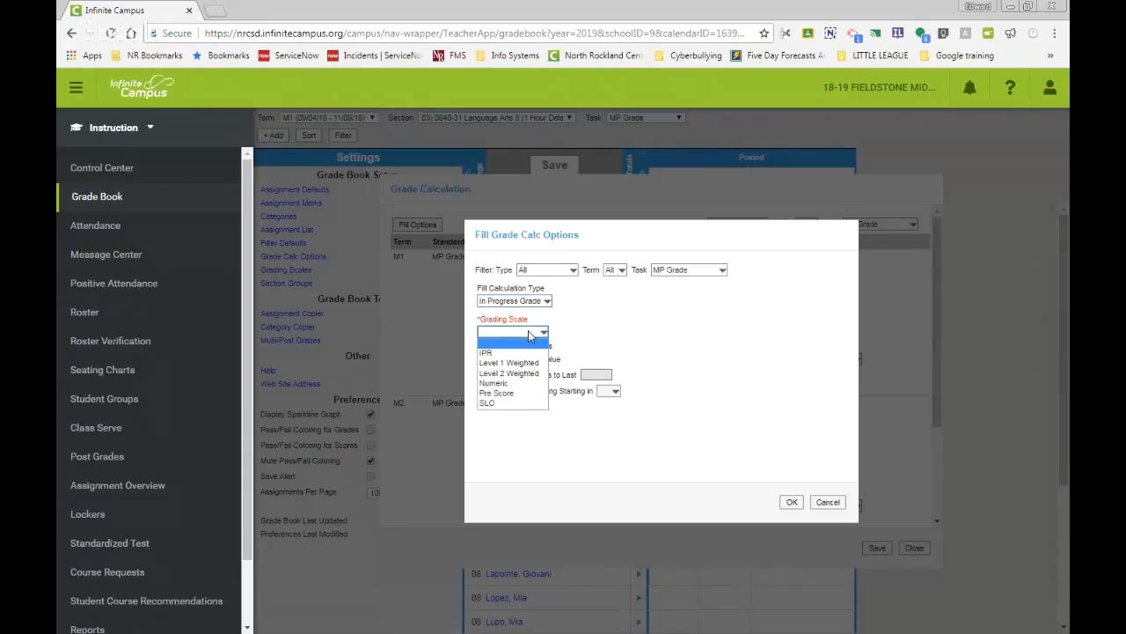
{"action": "left_click", "coordinate": [508, 383]}
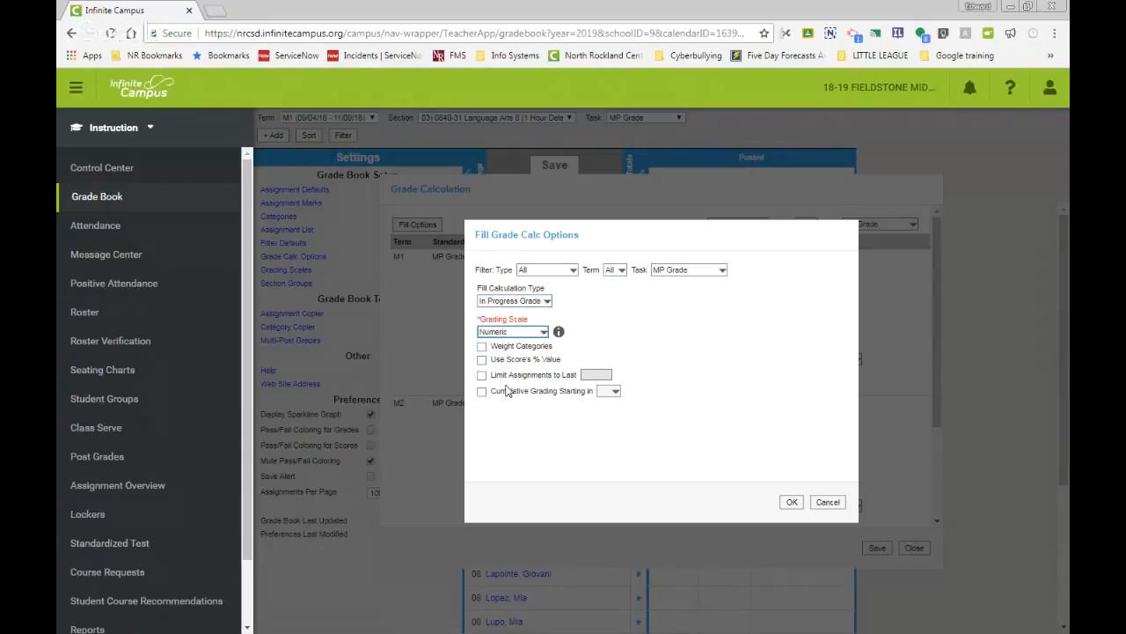
{"action": "left_click", "coordinate": [792, 502]}
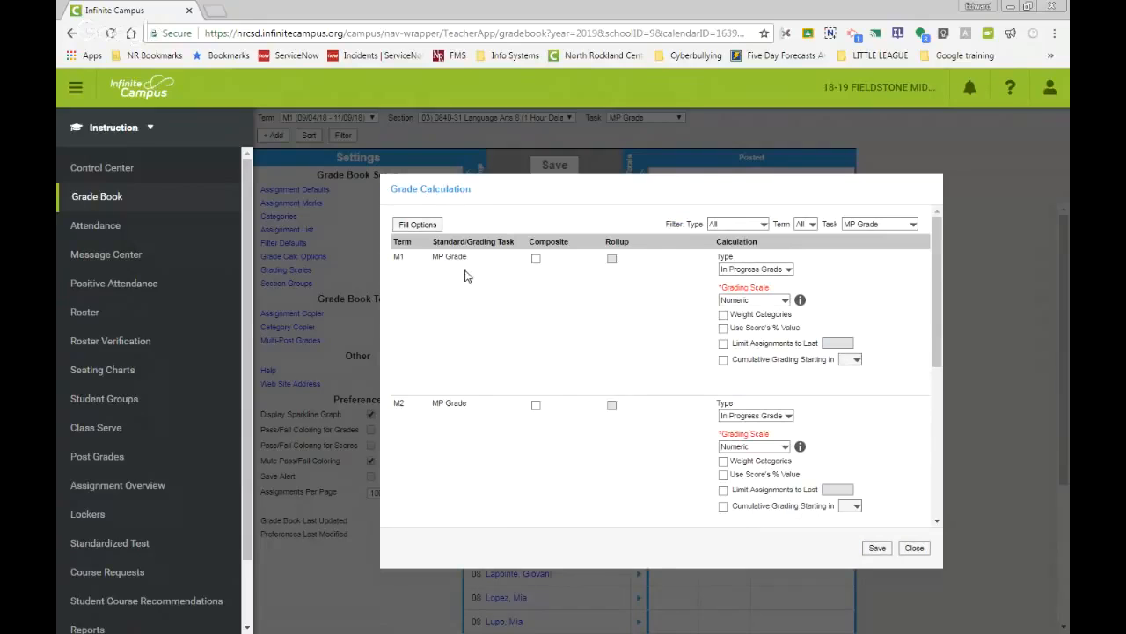
Step: Review the M1 to M4 calculations and save the grade calculation options
{"action": "scroll", "coordinate": [686, 356], "scroll_direction": "down", "scroll_amount": 3}
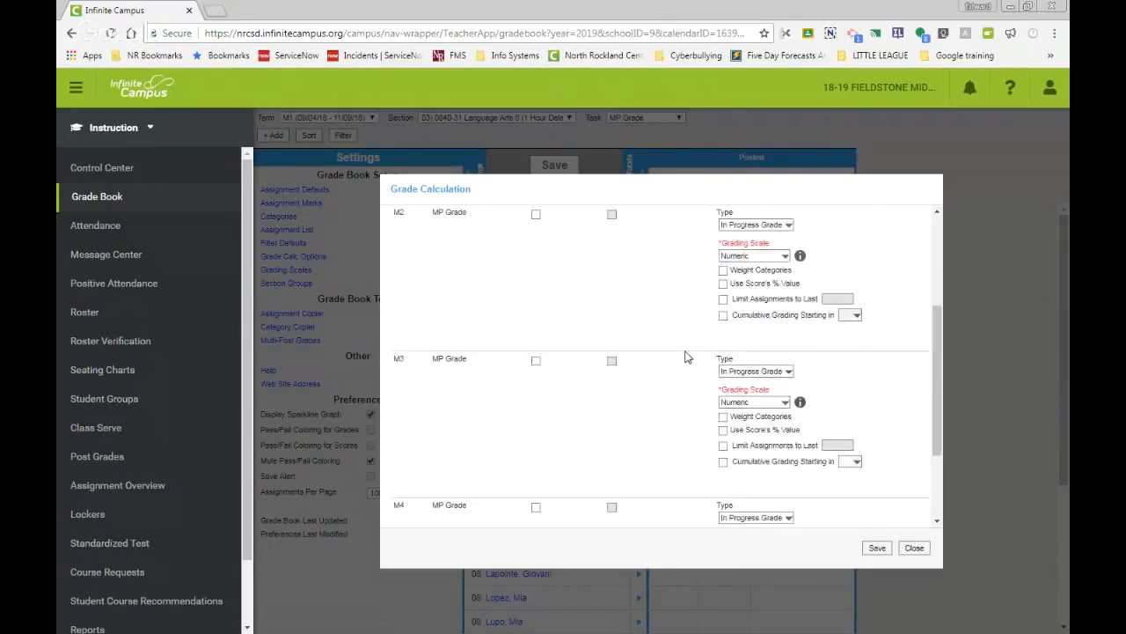
{"action": "scroll", "coordinate": [687, 357], "scroll_direction": "down", "scroll_amount": 1}
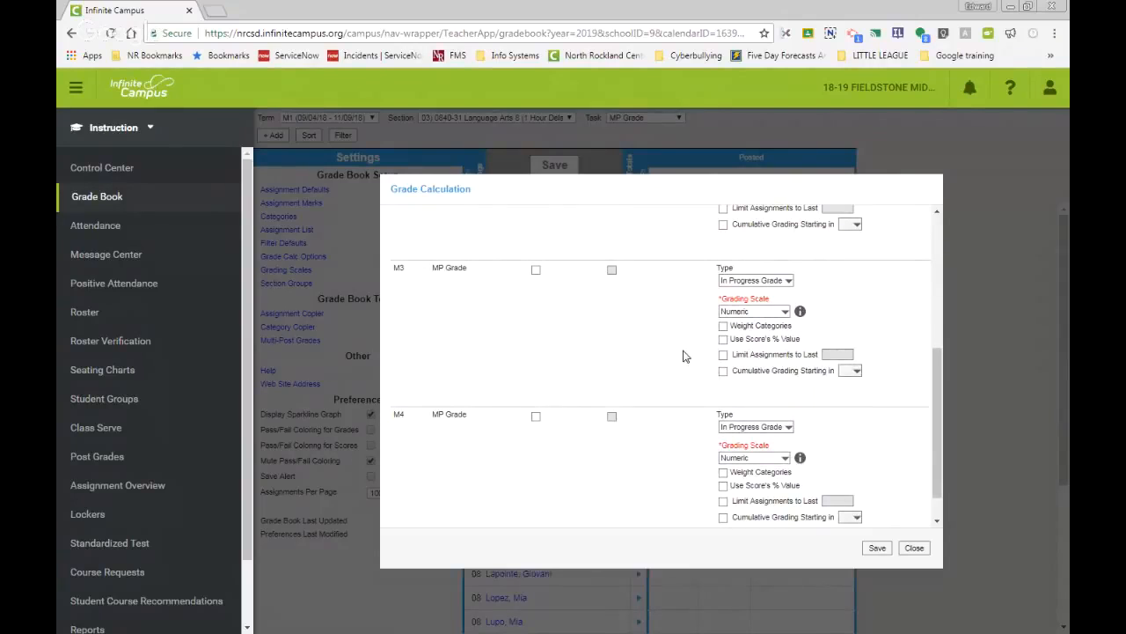
{"action": "scroll", "coordinate": [690, 445], "scroll_direction": "down", "scroll_amount": 1}
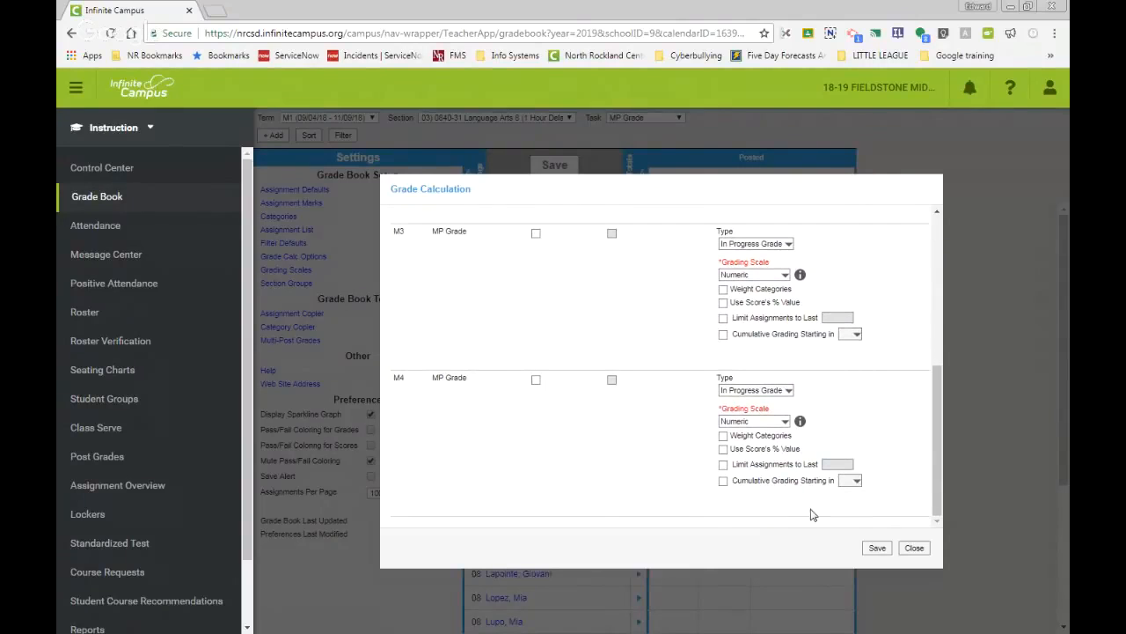
{"action": "scroll", "coordinate": [650, 335], "scroll_direction": "up", "scroll_amount": 5}
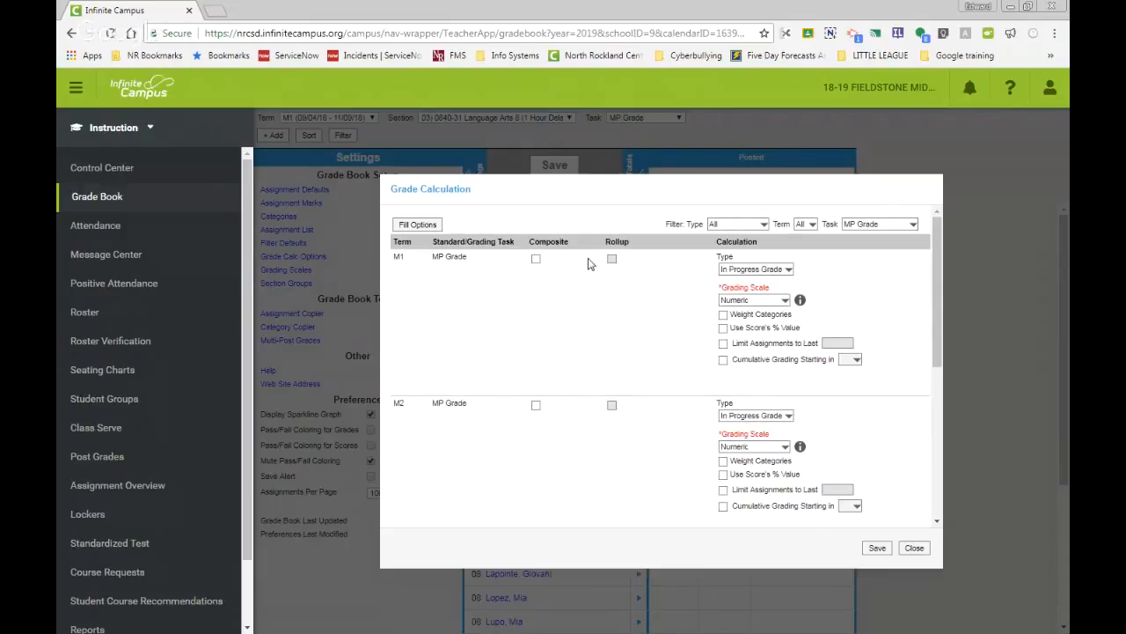
{"action": "scroll", "coordinate": [696, 388], "scroll_direction": "down", "scroll_amount": 1}
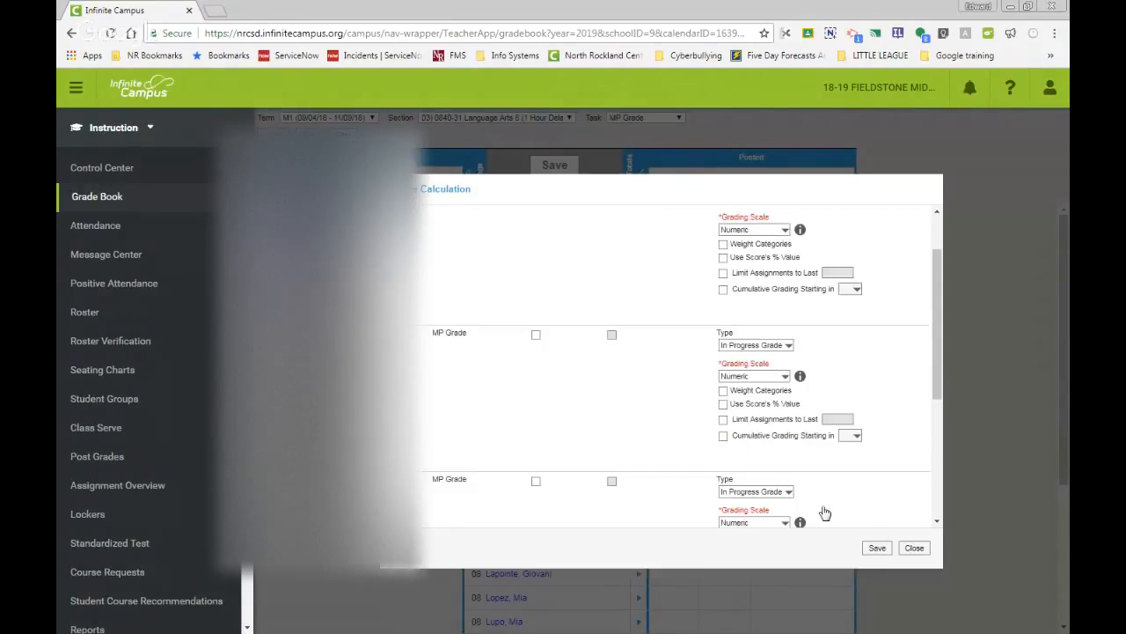
{"action": "left_click", "coordinate": [877, 549]}
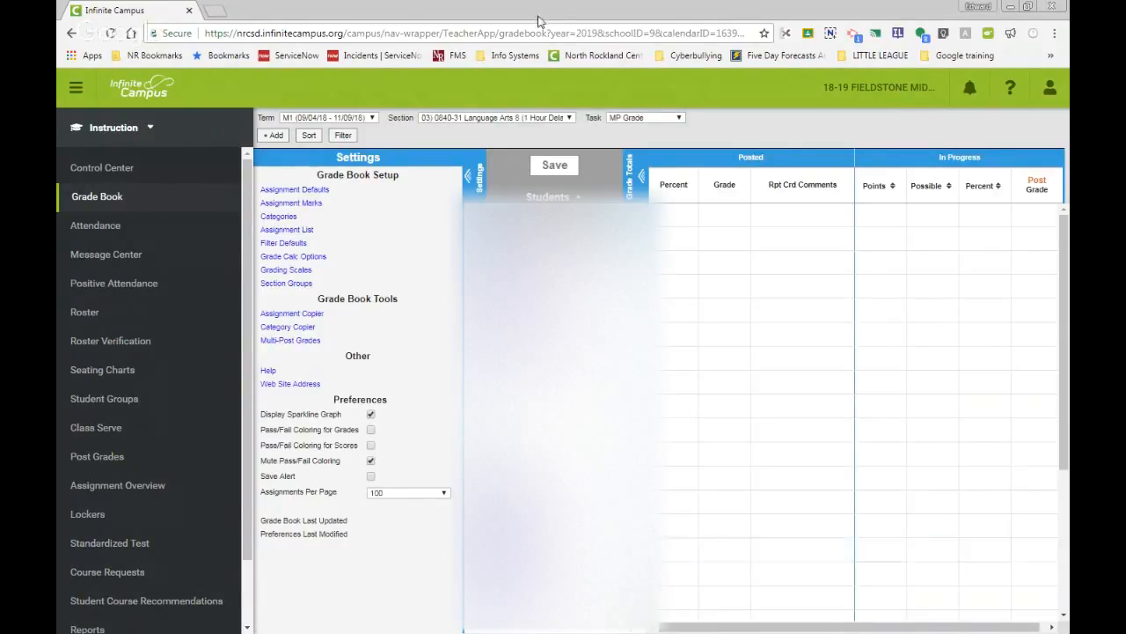
Step: Switch to section 04) 0840-32 Language Arts 8 and open its Grade Calc Options
{"action": "left_click", "coordinate": [569, 117]}
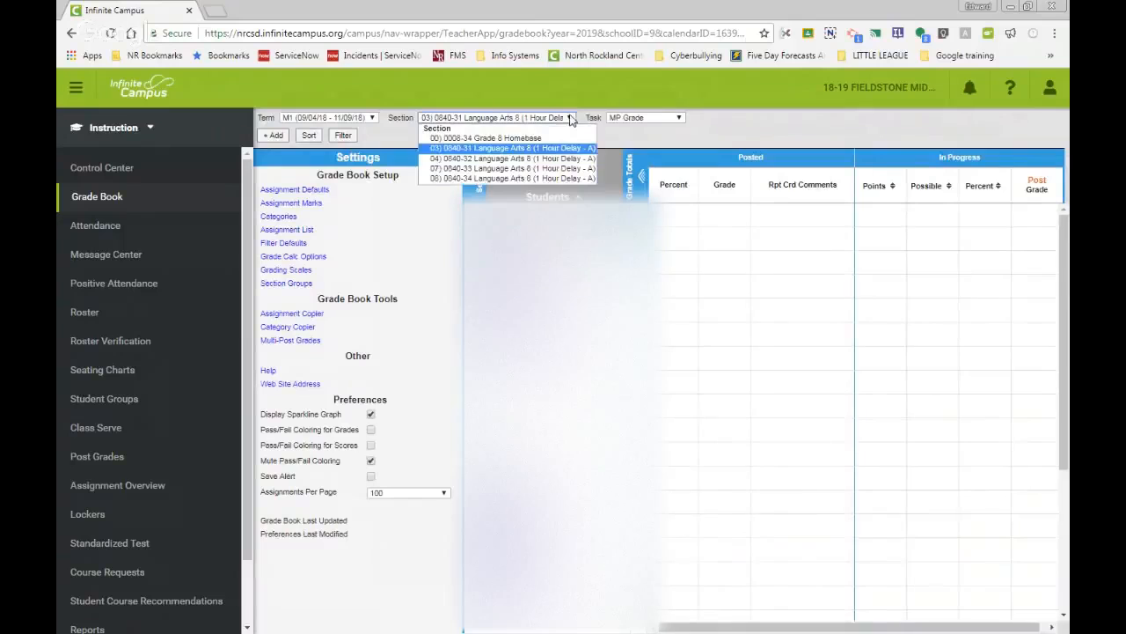
{"action": "left_click", "coordinate": [516, 158]}
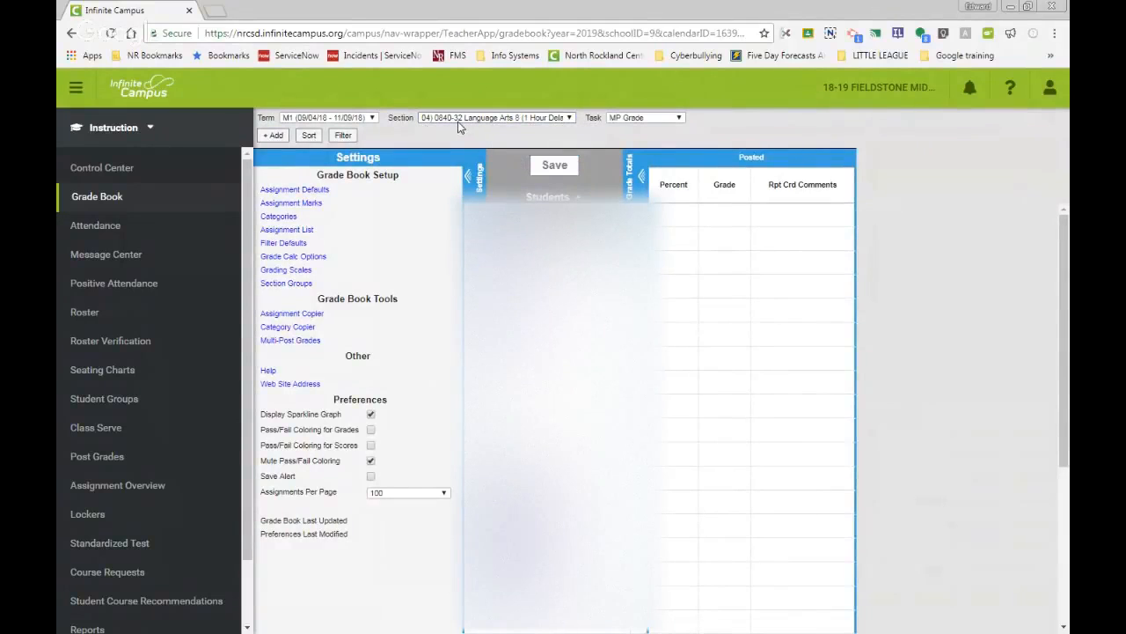
{"action": "left_click", "coordinate": [316, 255]}
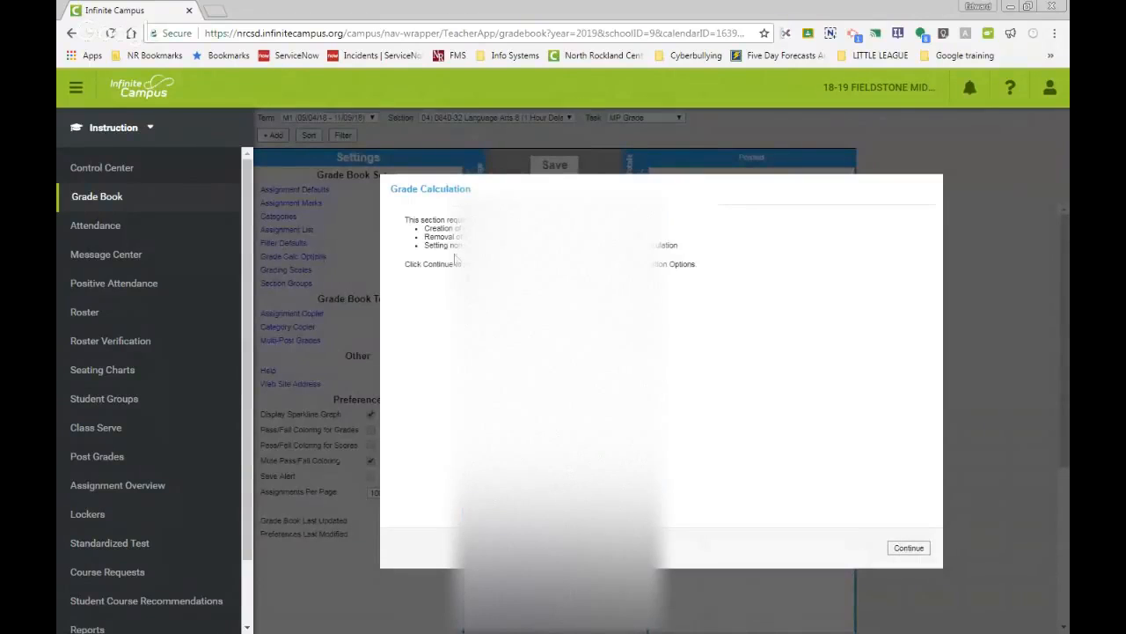
{"action": "left_click", "coordinate": [908, 549]}
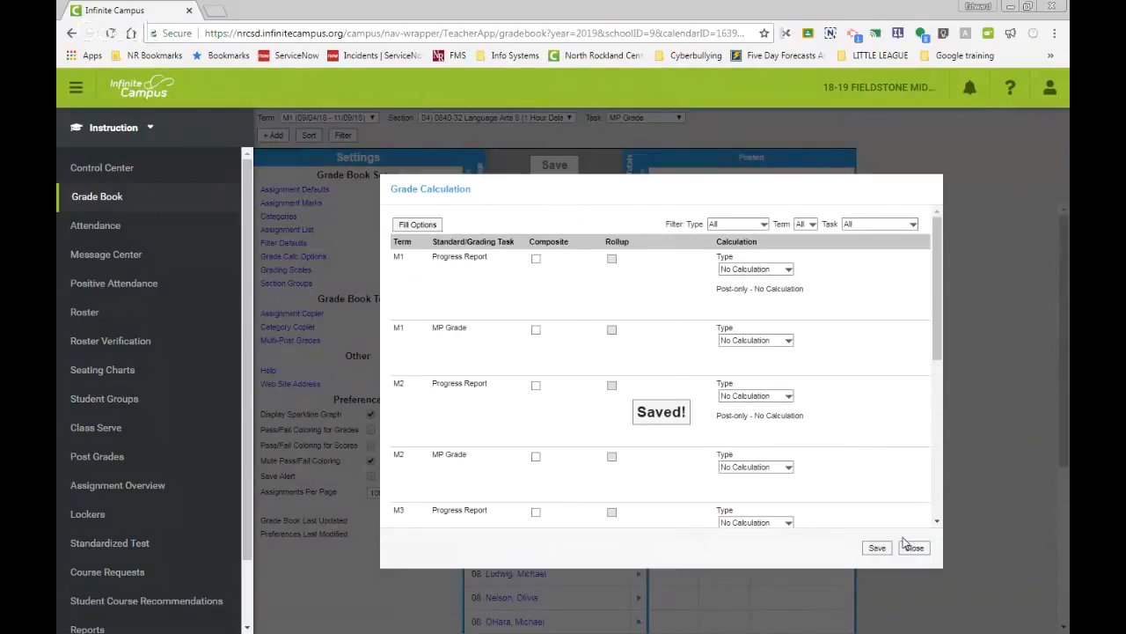
Step: Filter to MP Grade grading tasks, fill all terms with In Progress Grade using the Numeric grading scale, and save
{"action": "left_click", "coordinate": [764, 225]}
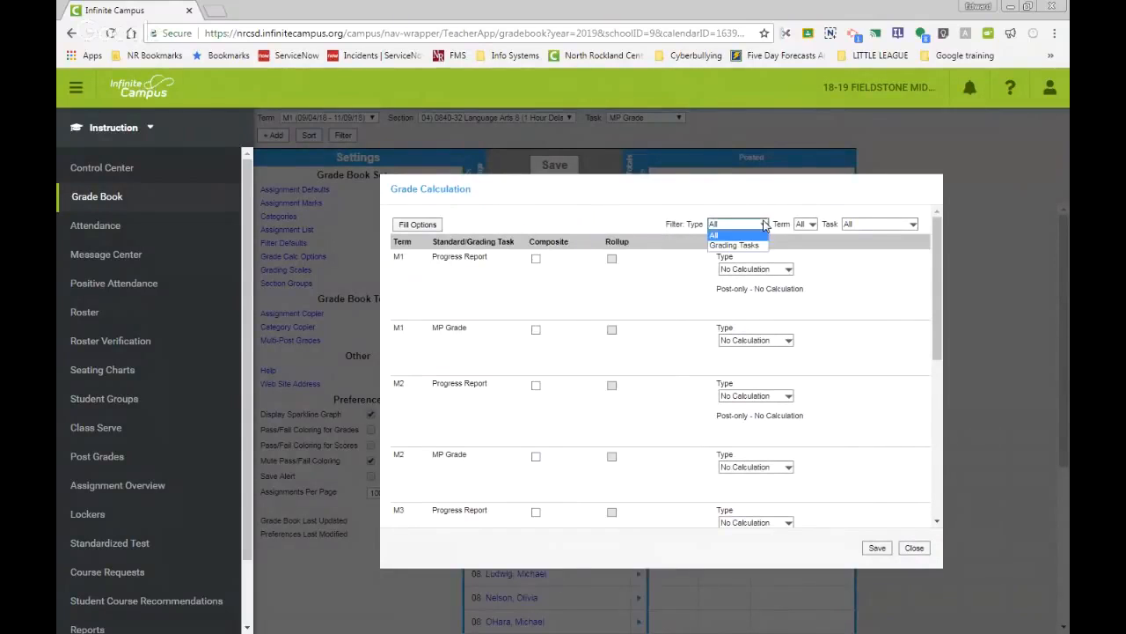
{"action": "left_click", "coordinate": [759, 246]}
{"action": "left_click", "coordinate": [892, 229]}
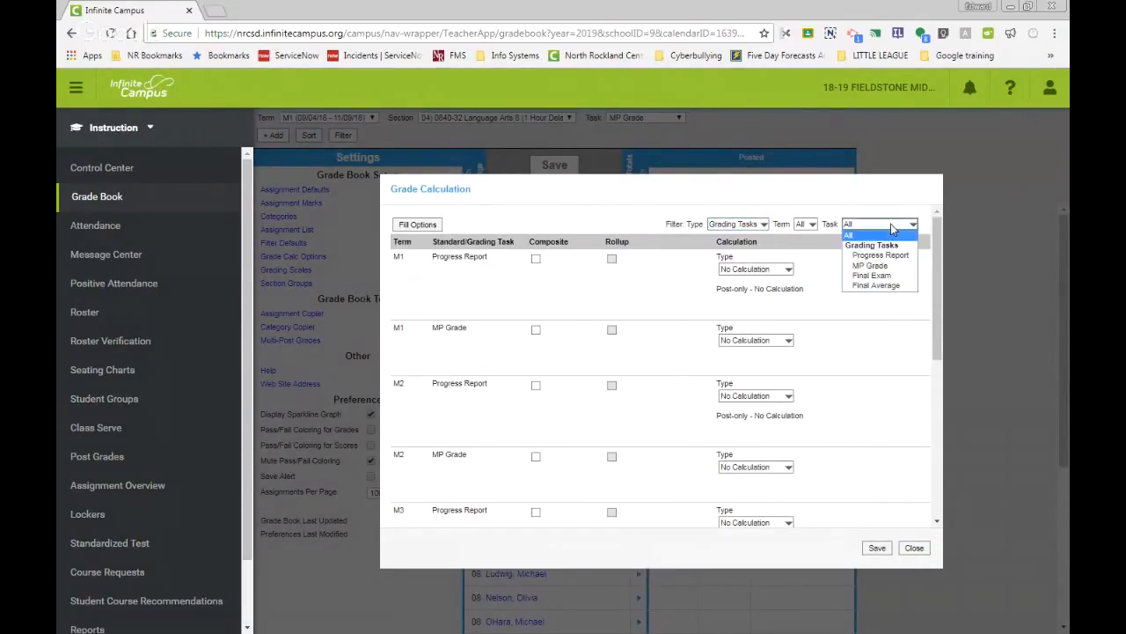
{"action": "left_click", "coordinate": [888, 265]}
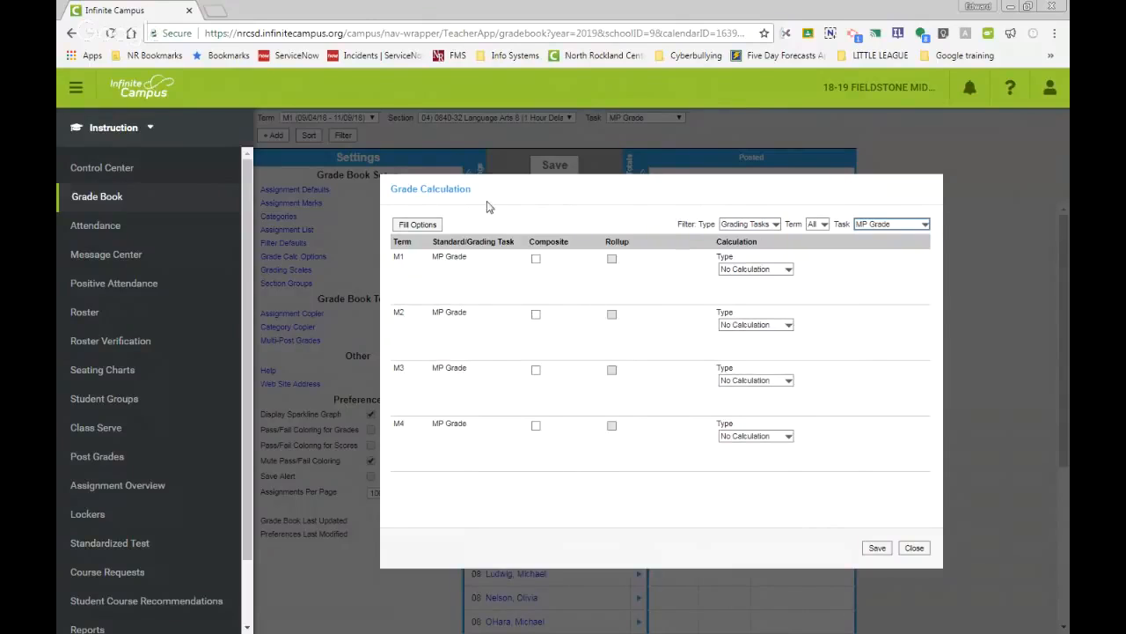
{"action": "left_click", "coordinate": [418, 224]}
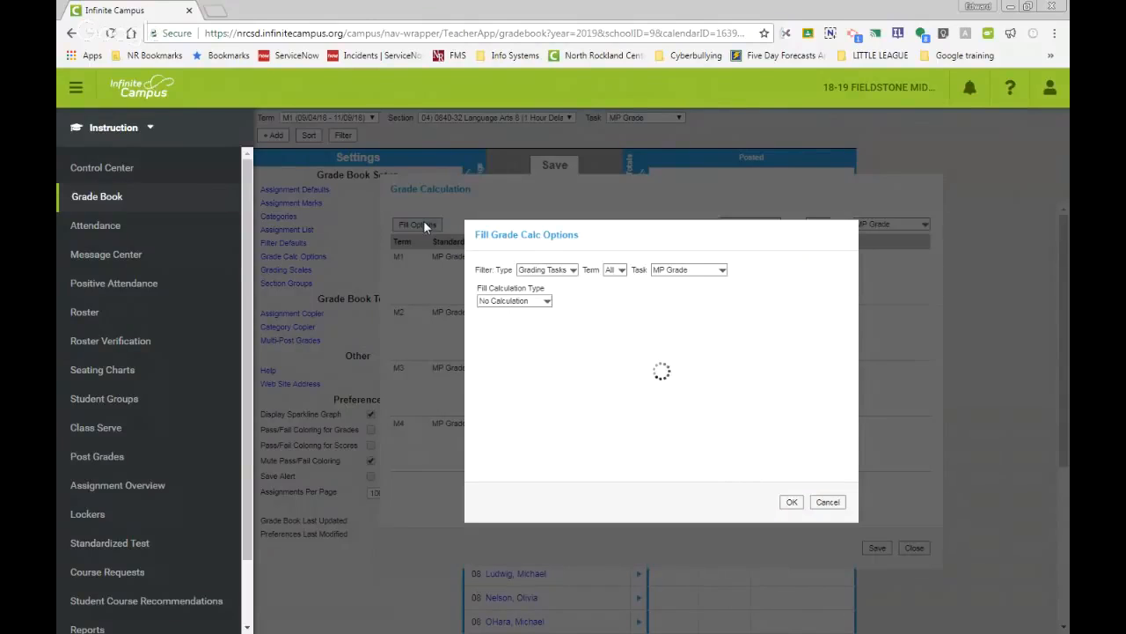
{"action": "left_click", "coordinate": [551, 301]}
{"action": "left_click", "coordinate": [541, 323]}
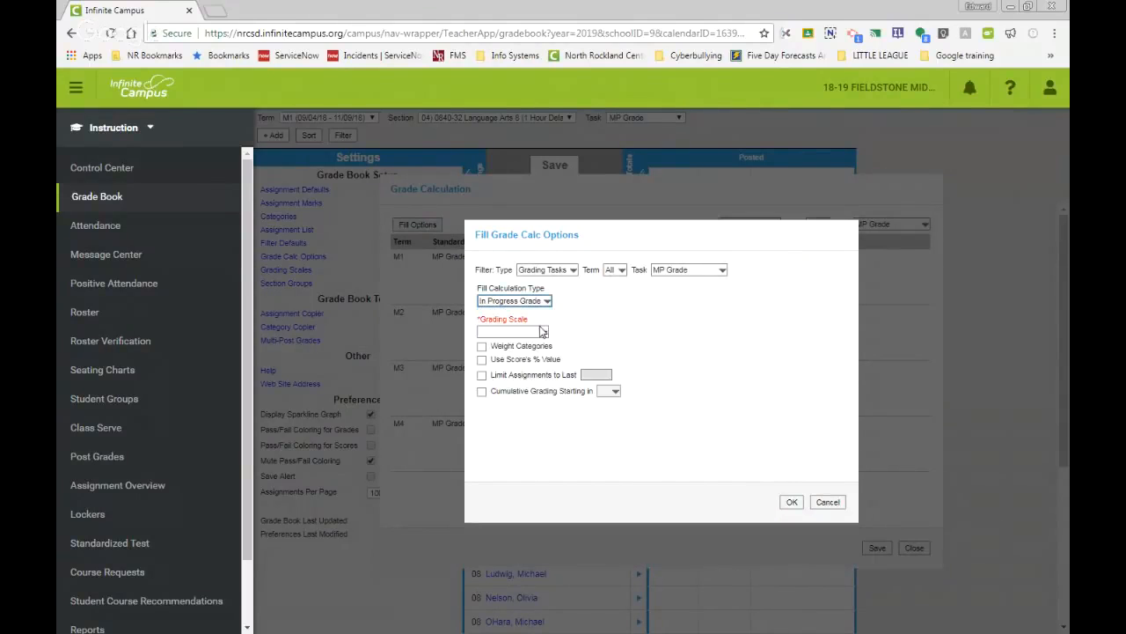
{"action": "left_click", "coordinate": [543, 331]}
{"action": "left_click", "coordinate": [515, 381]}
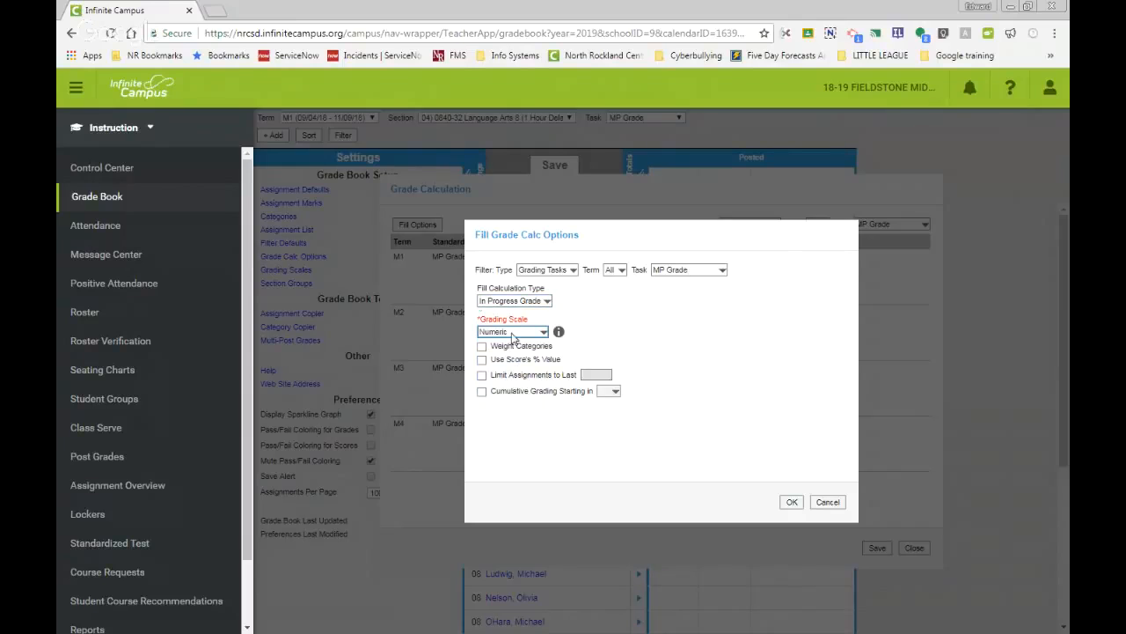
{"action": "left_click", "coordinate": [792, 502]}
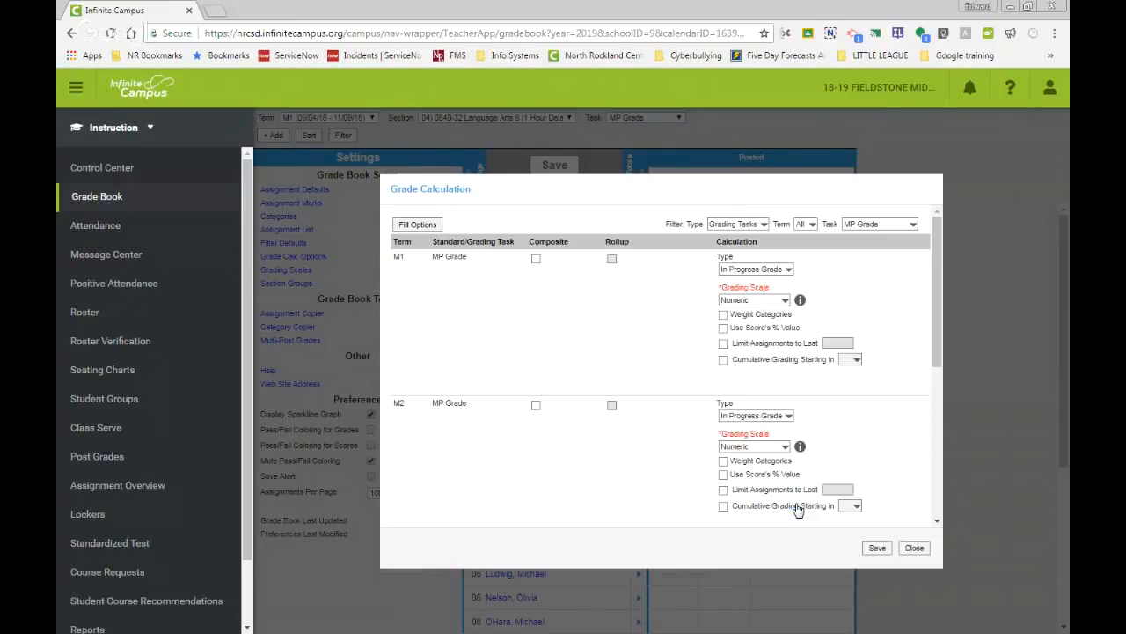
{"action": "left_click", "coordinate": [876, 548]}
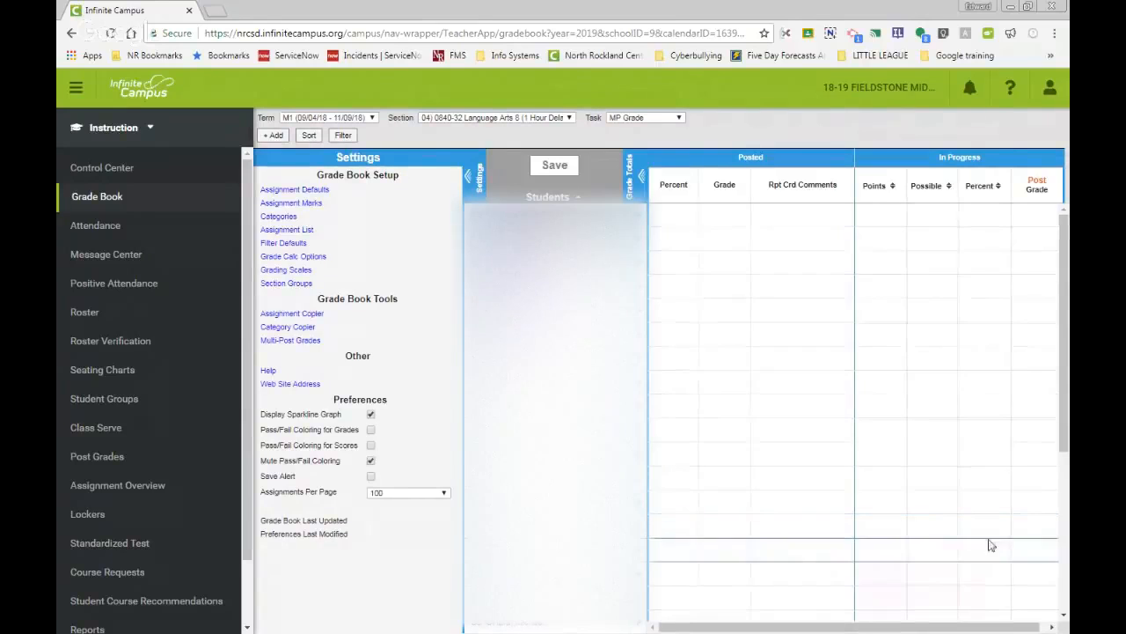
Step: Reopen the grade calculation options to check the MP Grade settings, then close them
{"action": "left_click", "coordinate": [287, 258]}
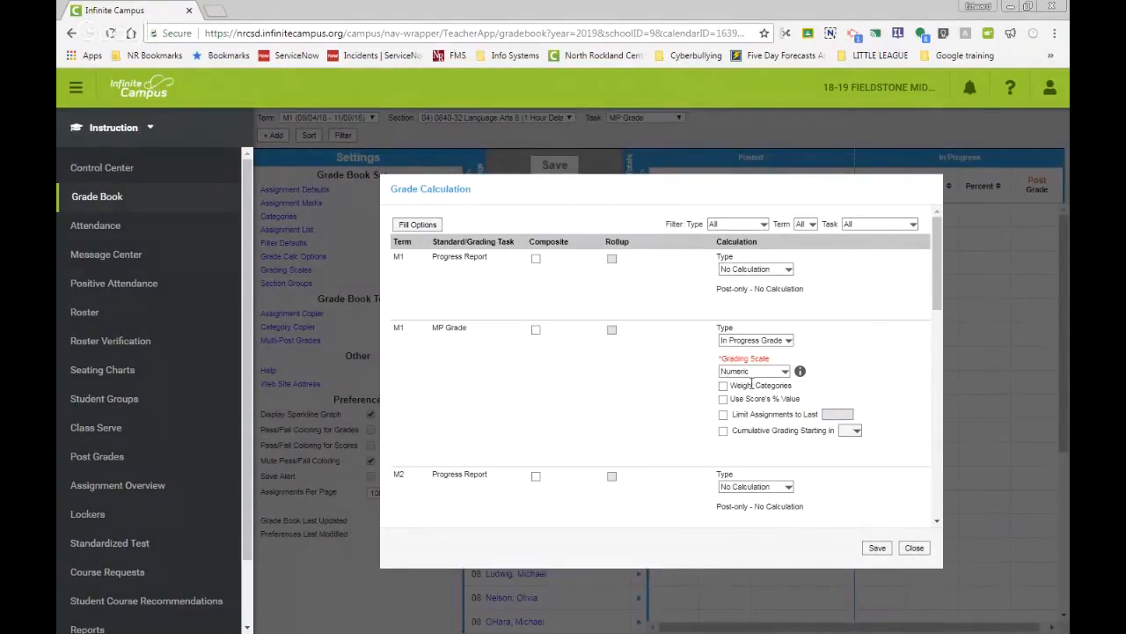
{"action": "left_click", "coordinate": [876, 547]}
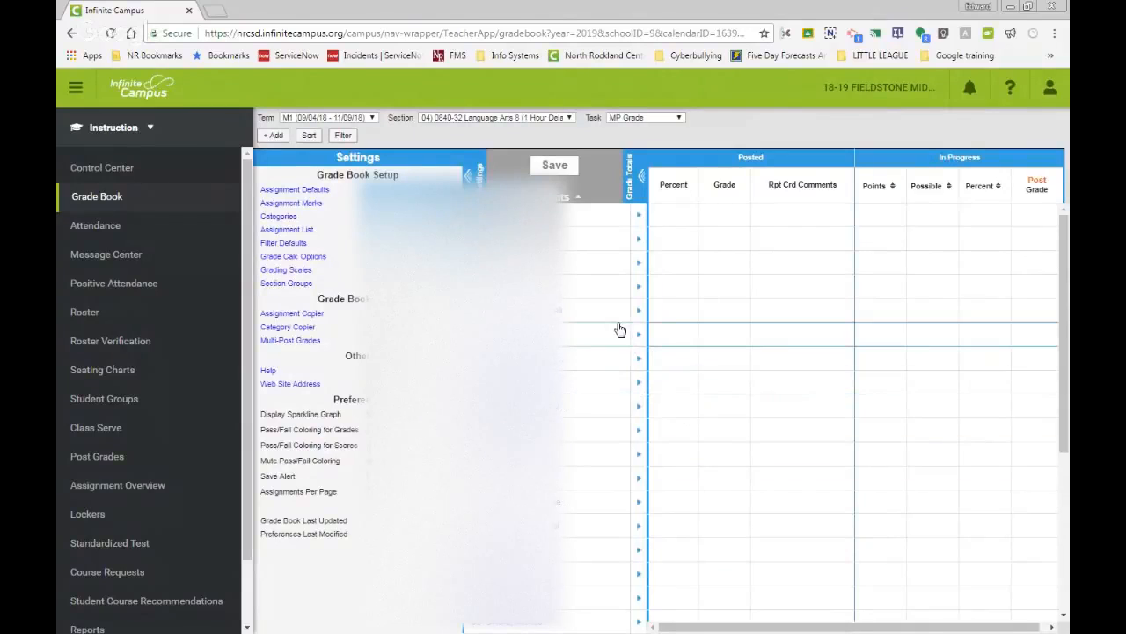
Step: Open Categories for all sections and start adding a new category named Quizzes
{"action": "left_click", "coordinate": [291, 219]}
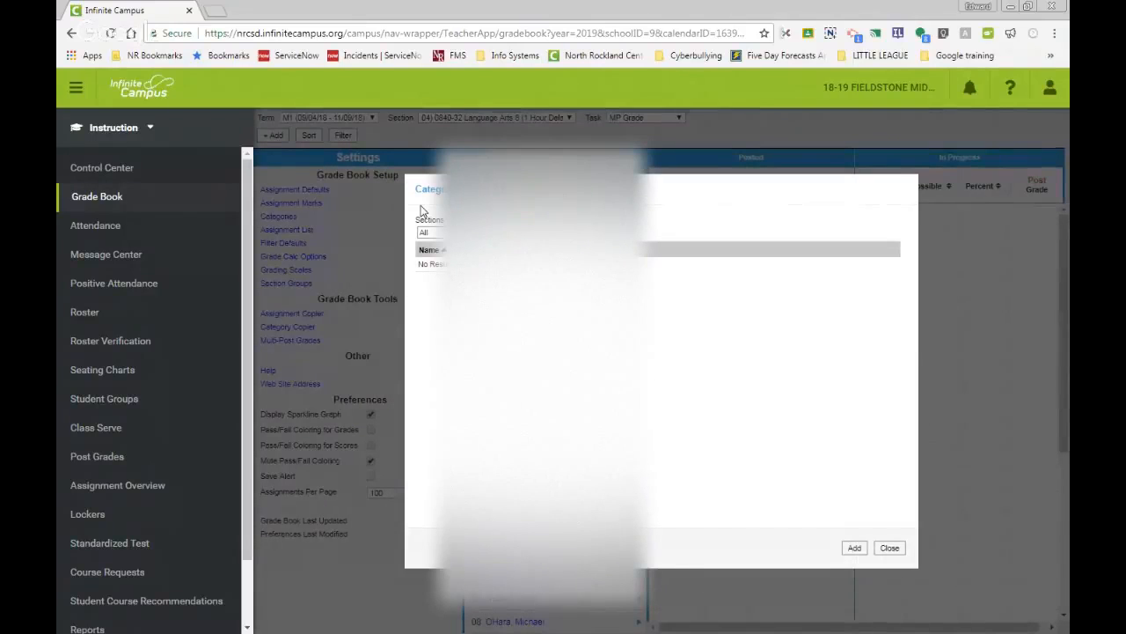
{"action": "left_click", "coordinate": [519, 232]}
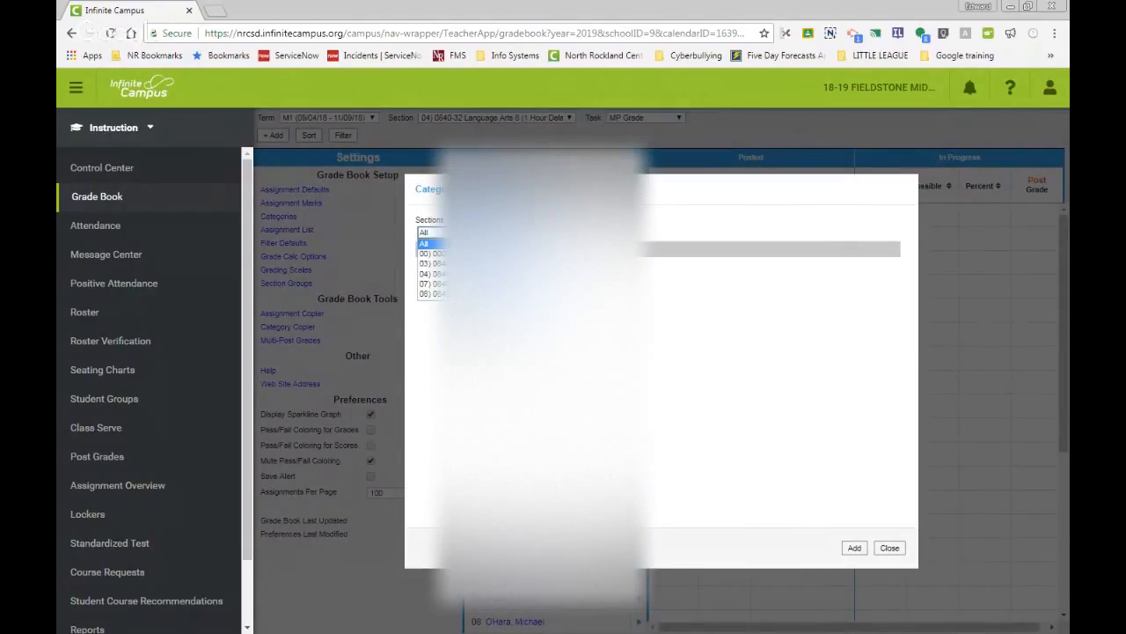
{"action": "left_click", "coordinate": [529, 233]}
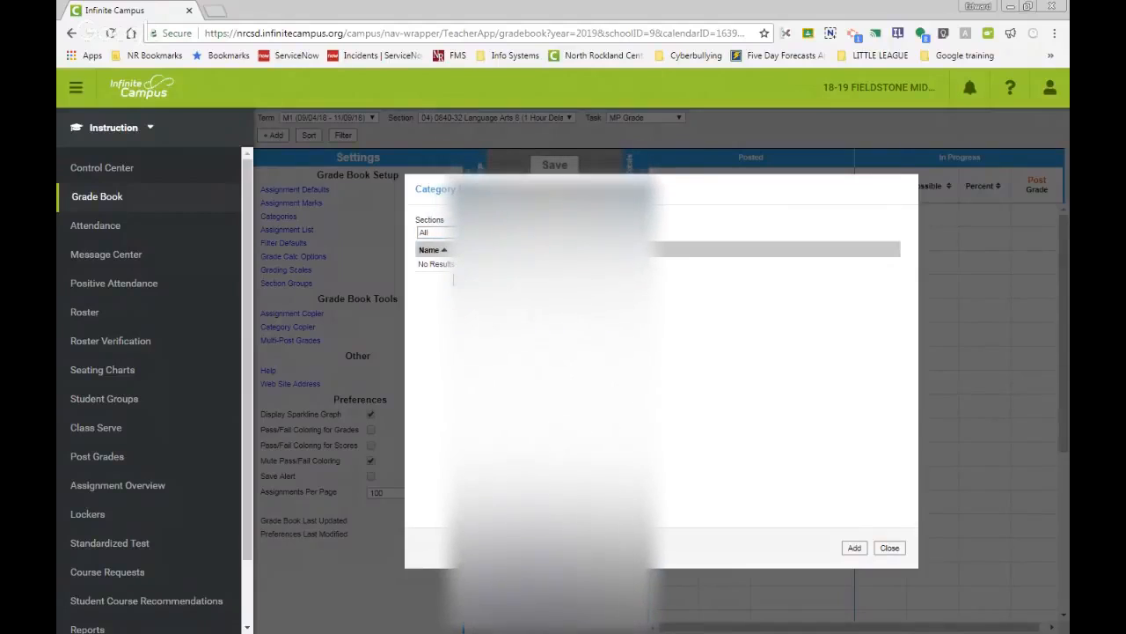
{"action": "left_click", "coordinate": [856, 548]}
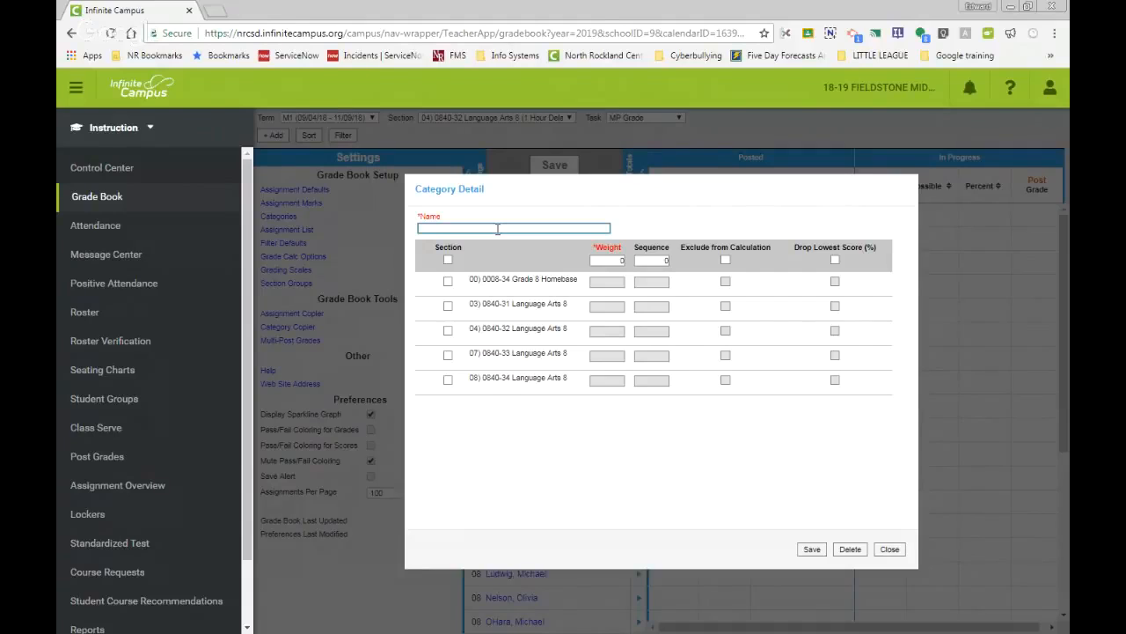
{"action": "type", "text": "Quizzes"}
Step: Tick sections 03, 04, 07 and 08 for the Quizzes category, then close it without saving
{"action": "left_click", "coordinate": [450, 307]}
{"action": "left_click", "coordinate": [448, 330]}
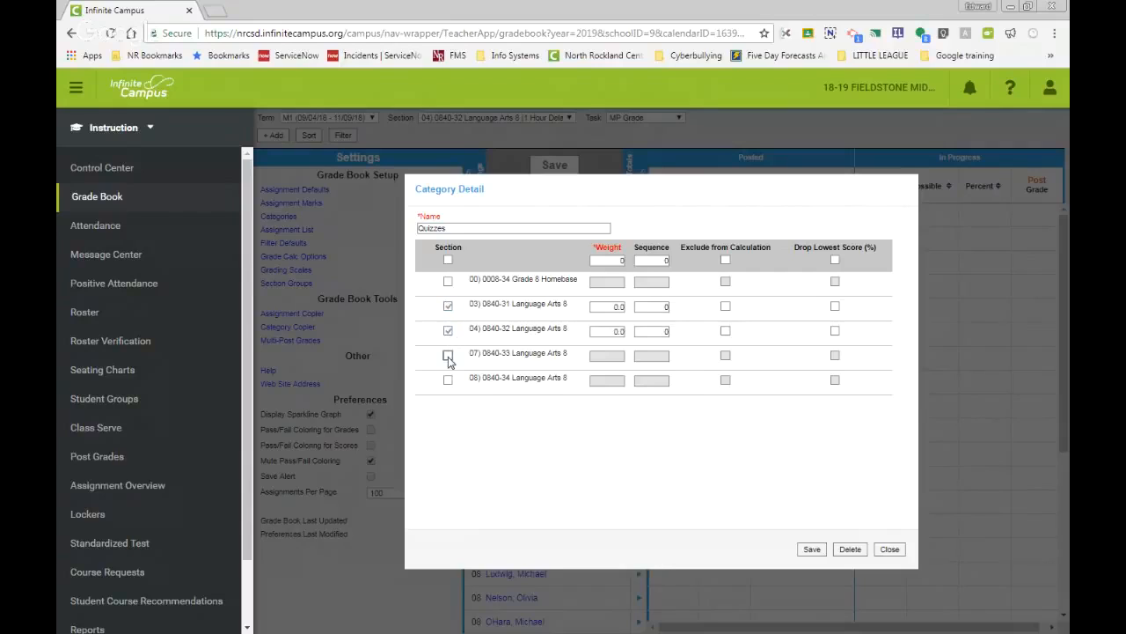
{"action": "left_click", "coordinate": [448, 356]}
{"action": "left_click", "coordinate": [448, 380]}
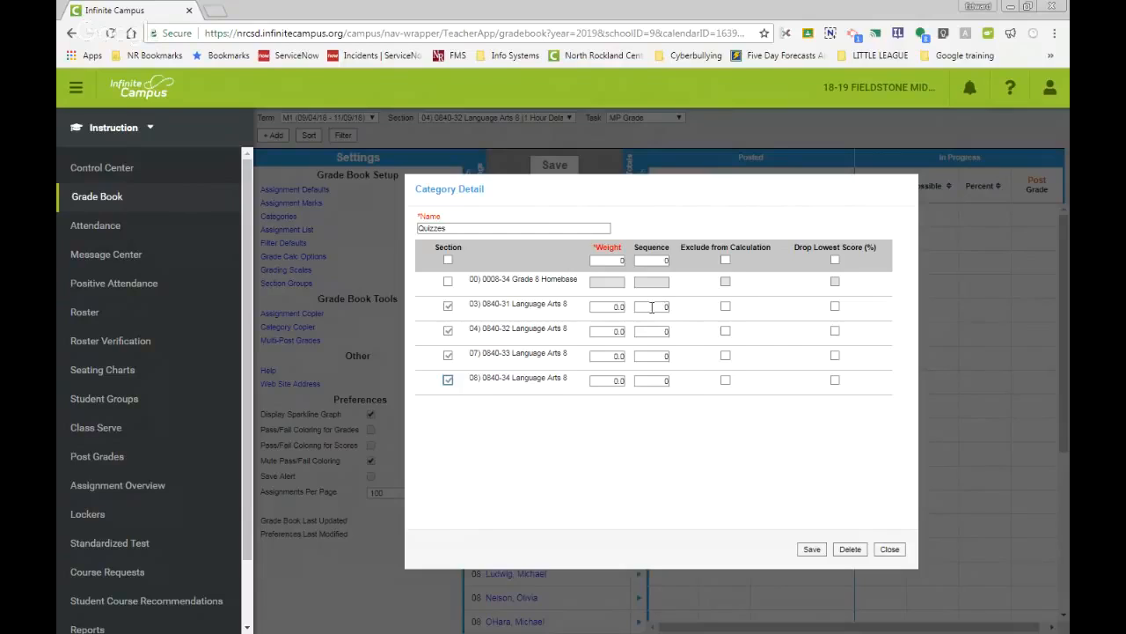
{"action": "left_click", "coordinate": [448, 305]}
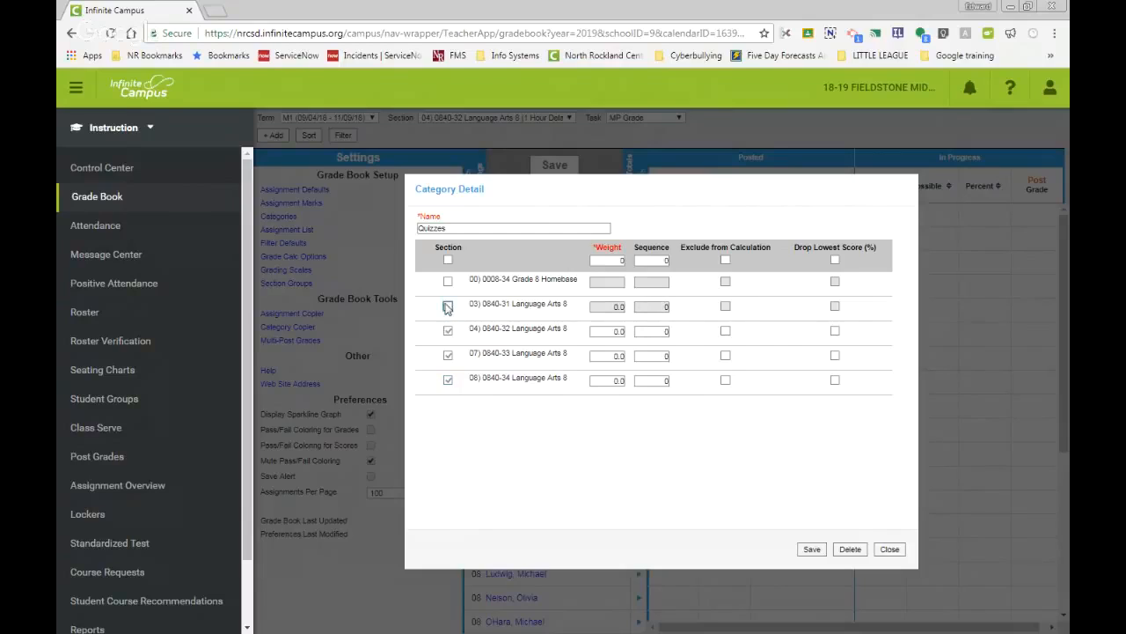
{"action": "left_click", "coordinate": [448, 305]}
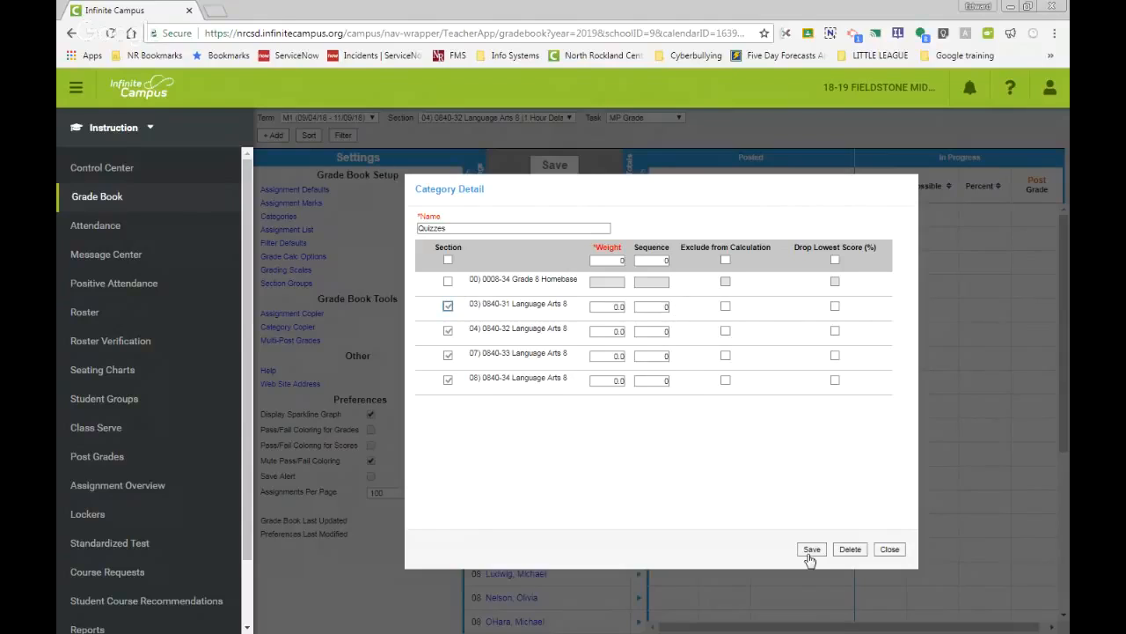
{"action": "left_click", "coordinate": [890, 549]}
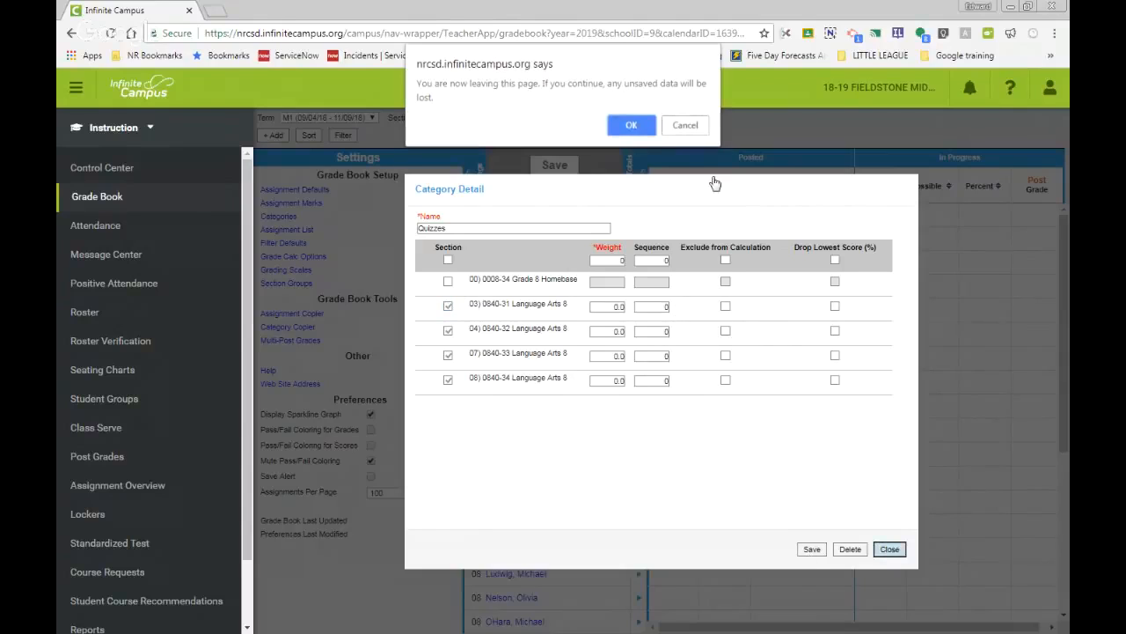
{"action": "left_click", "coordinate": [623, 132]}
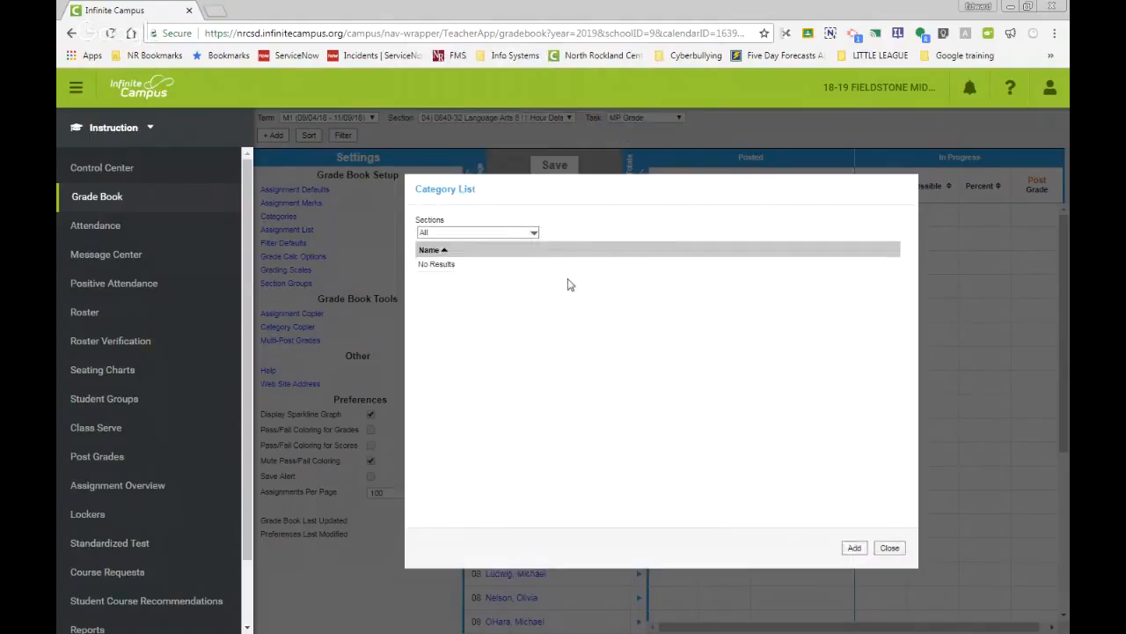
{"action": "left_click", "coordinate": [890, 548]}
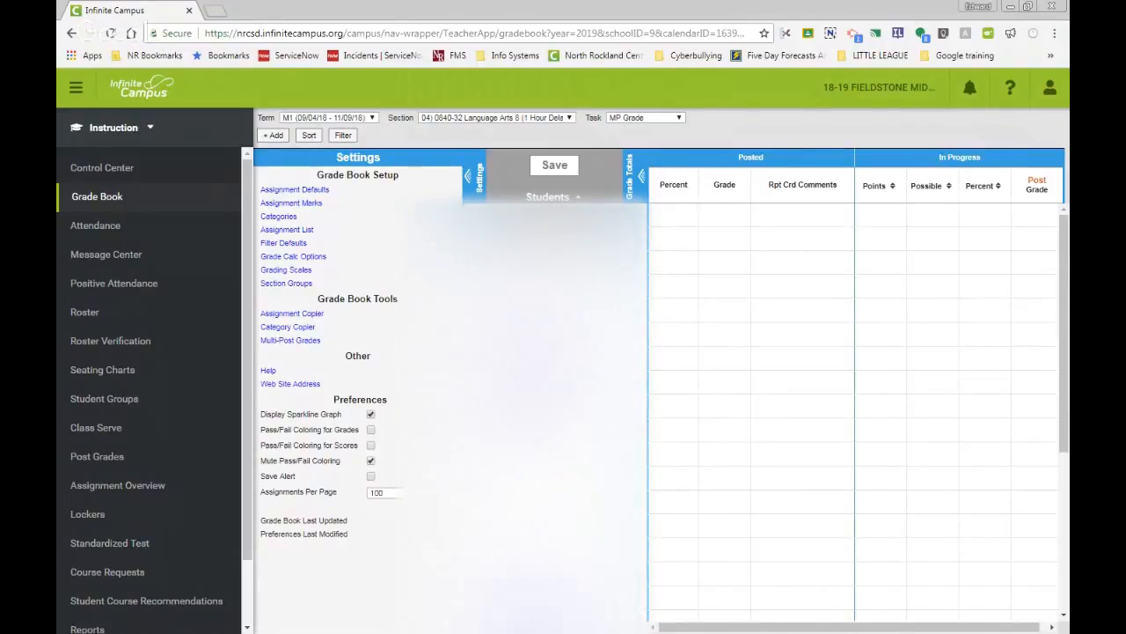
Step: Use Category Copier to copy all categories from 17-18 section 01) 0840-34 Language Arts 8 to 03) 0840-31 Language Arts 8
{"action": "left_click", "coordinate": [308, 328]}
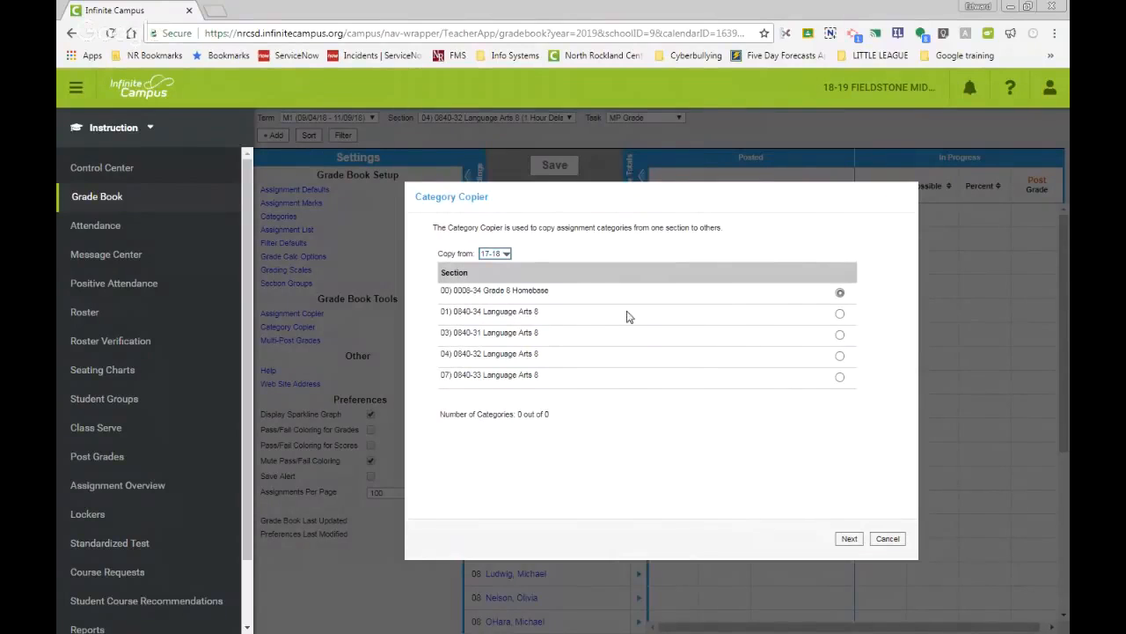
{"action": "left_click", "coordinate": [840, 313]}
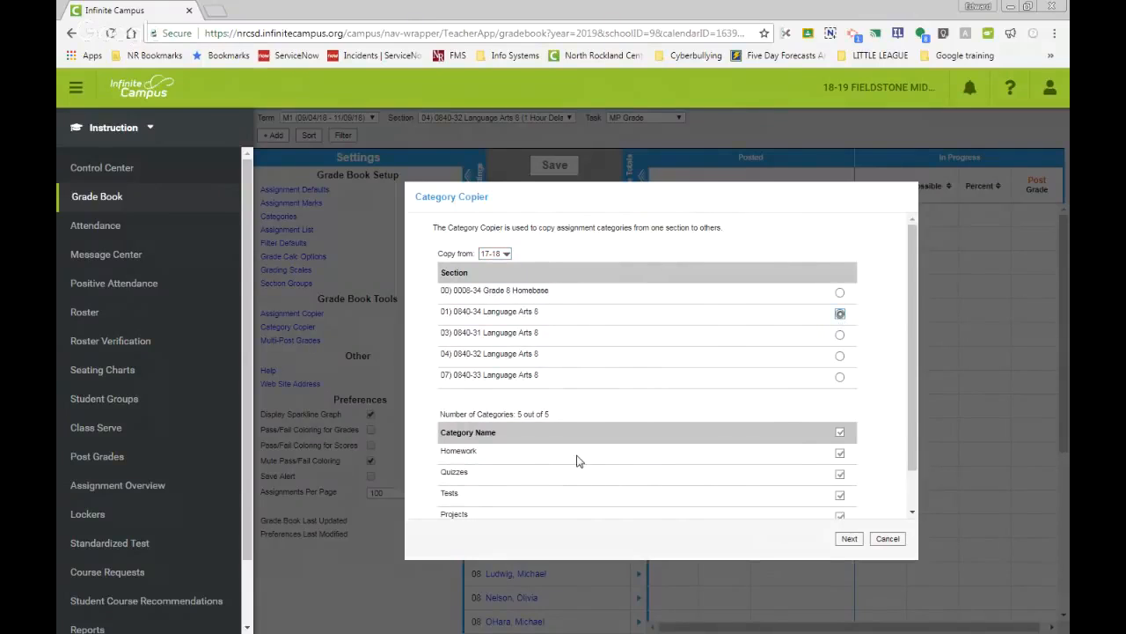
{"action": "scroll", "coordinate": [579, 461], "scroll_direction": "down", "scroll_amount": 1}
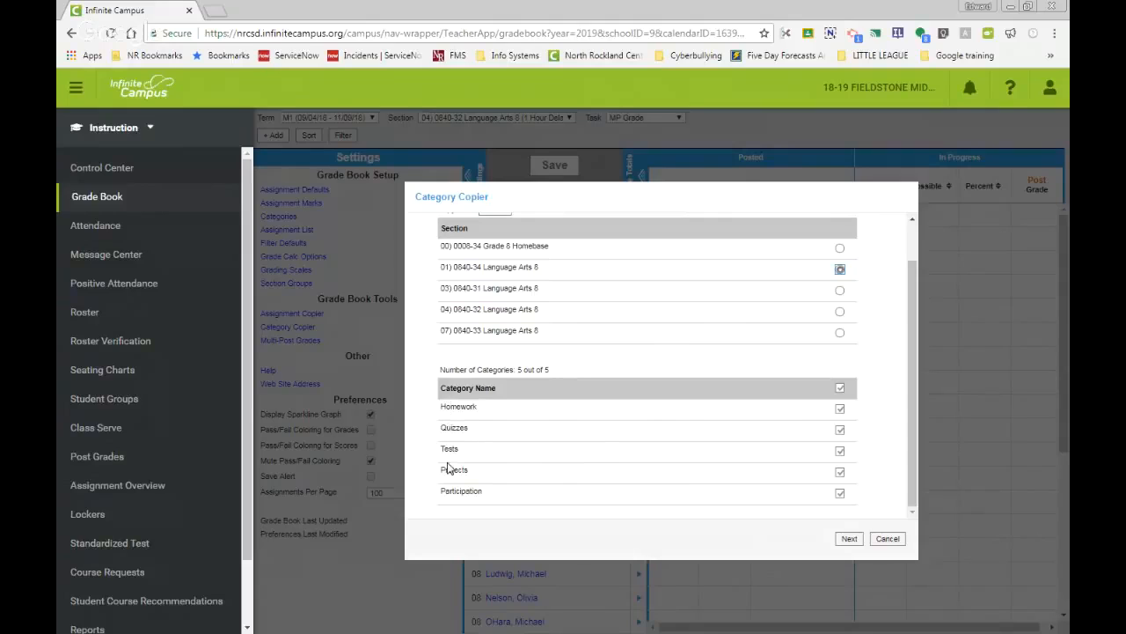
{"action": "left_click", "coordinate": [848, 542]}
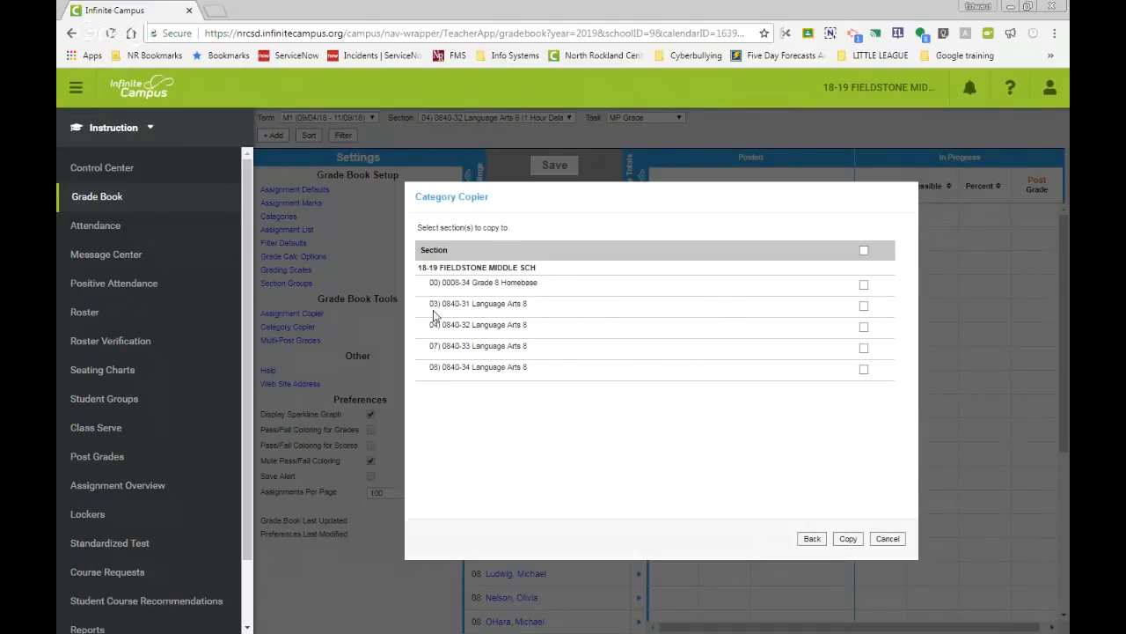
{"action": "left_click", "coordinate": [863, 306]}
{"action": "left_click", "coordinate": [849, 539]}
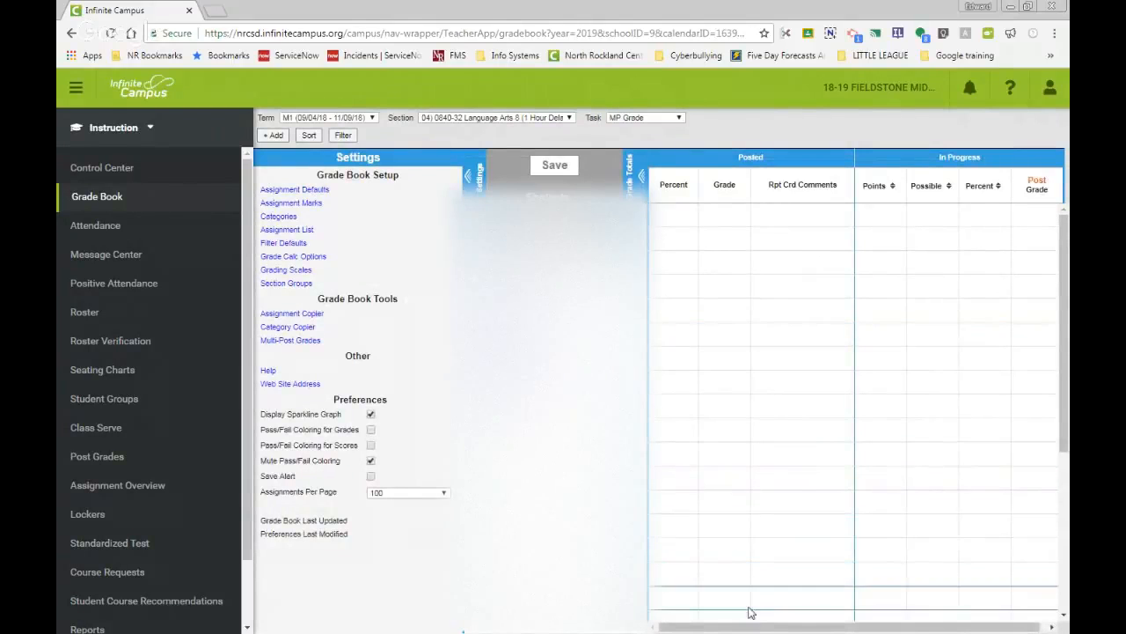
Step: Open the Reports page and browse the available report types for the Student Summary report
{"action": "left_click_drag", "start_coordinate": [812, 627], "coordinate": [819, 628]}
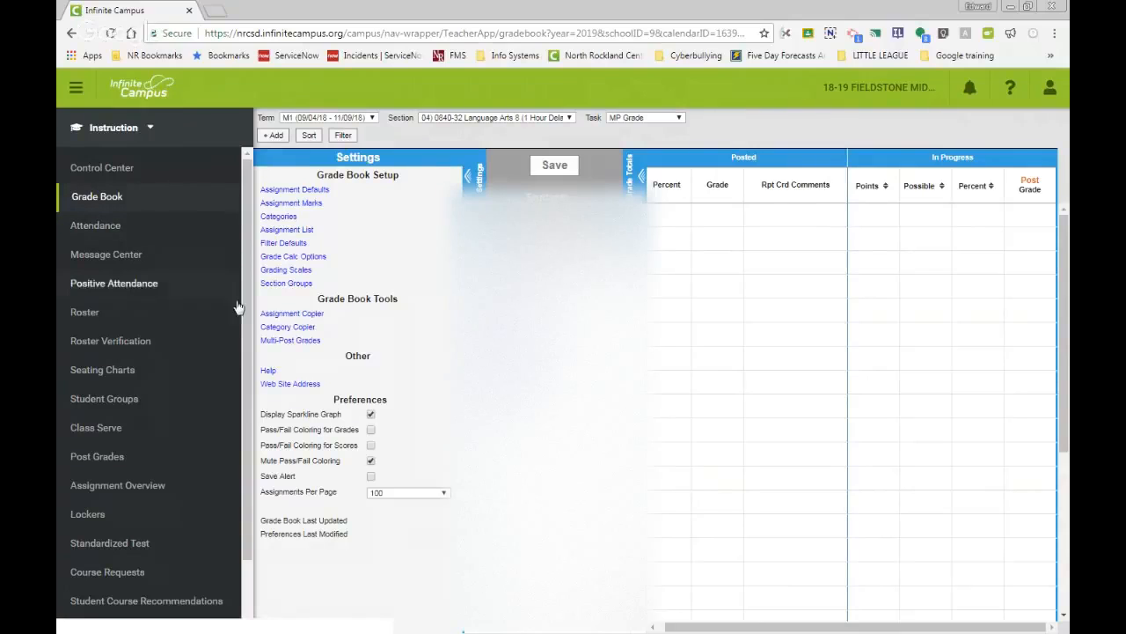
{"action": "scroll", "coordinate": [141, 540], "scroll_direction": "down", "scroll_amount": 1}
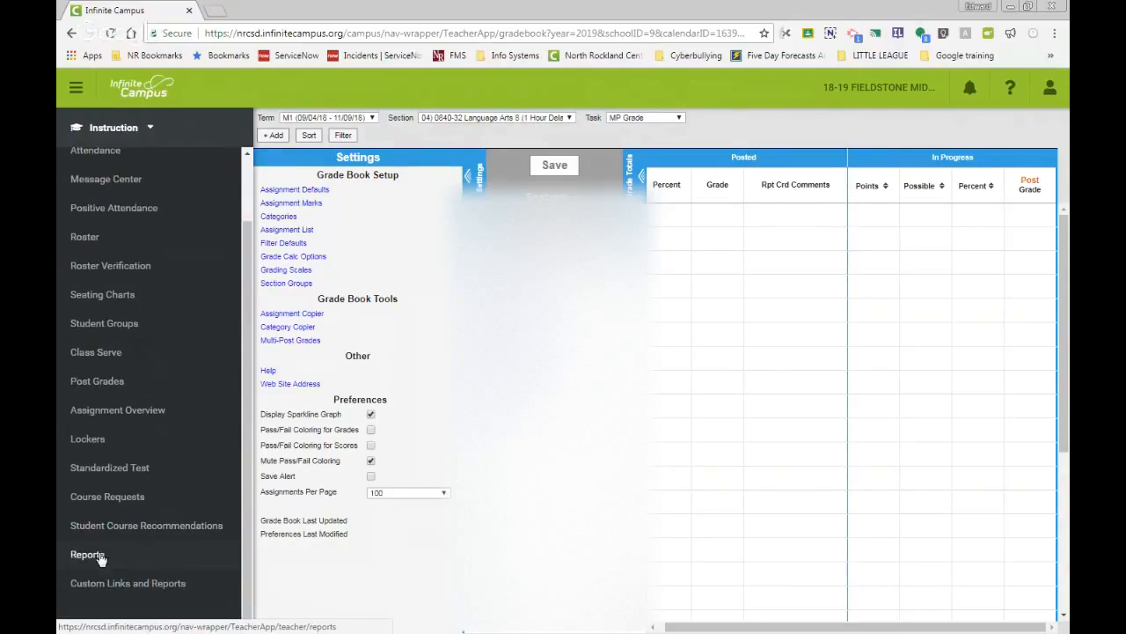
{"action": "left_click", "coordinate": [99, 555]}
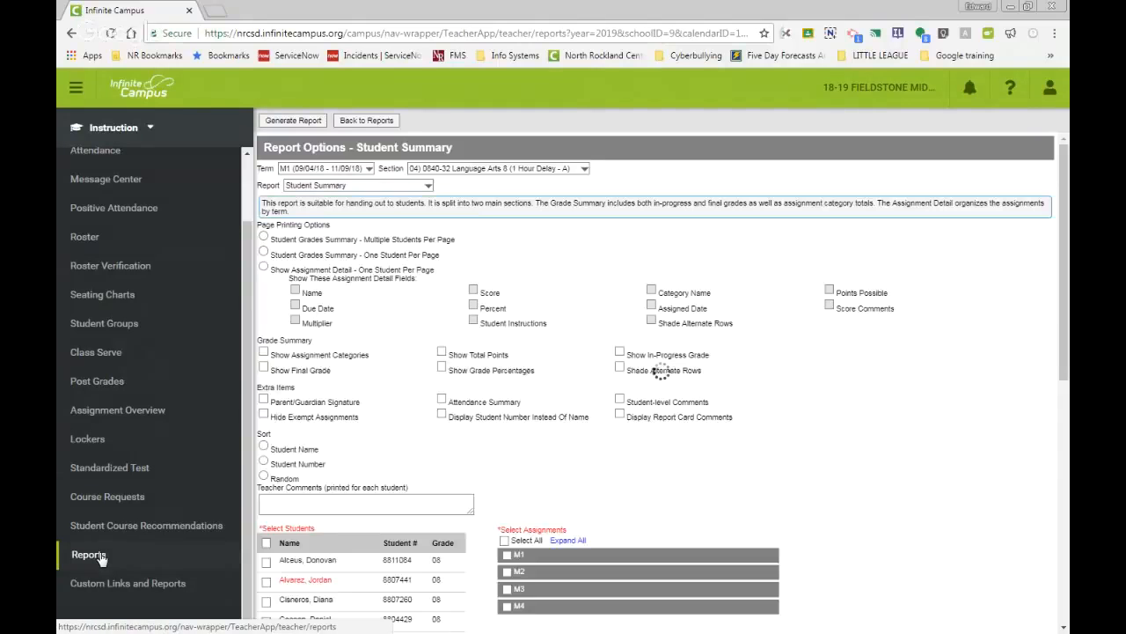
{"action": "left_click", "coordinate": [428, 185]}
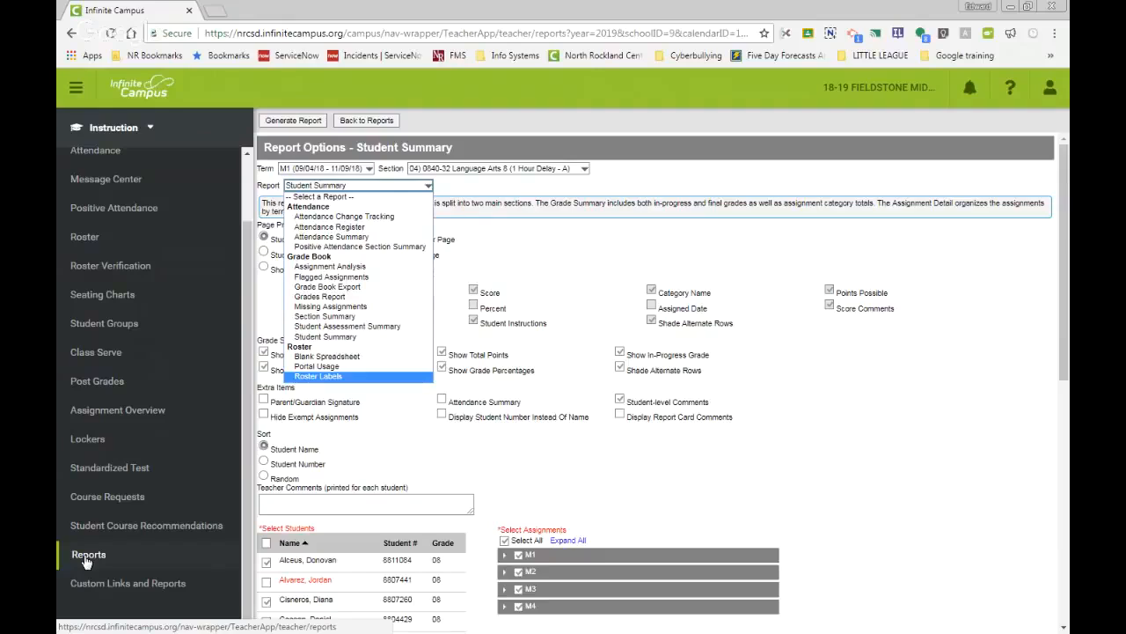
{"action": "left_click", "coordinate": [543, 233]}
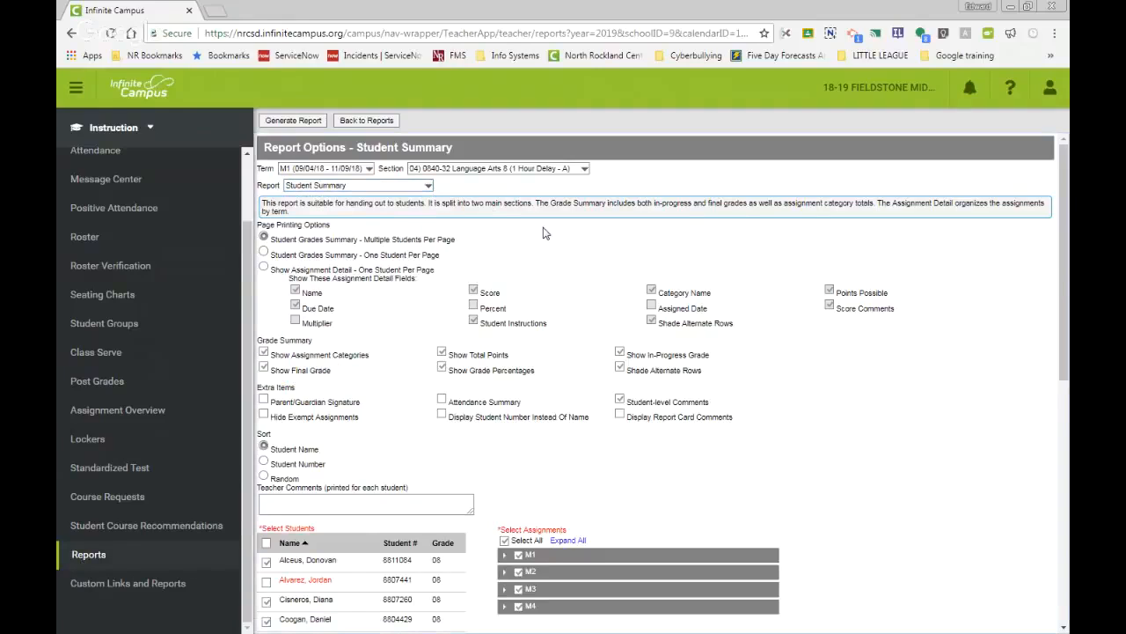